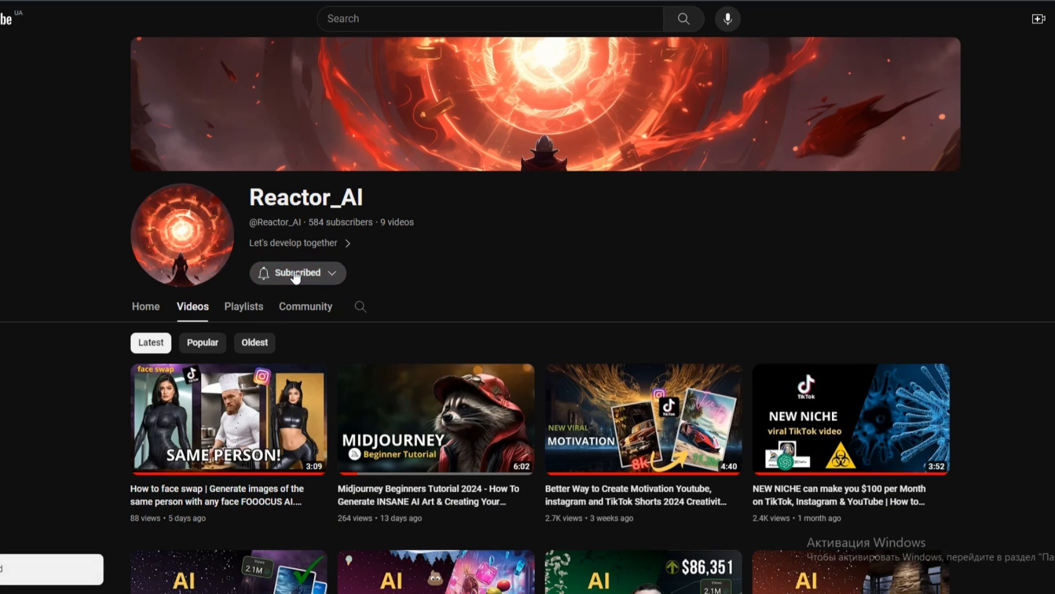
- Change the notification preference for the subscribed Reactor_AI channel
click(339, 274)
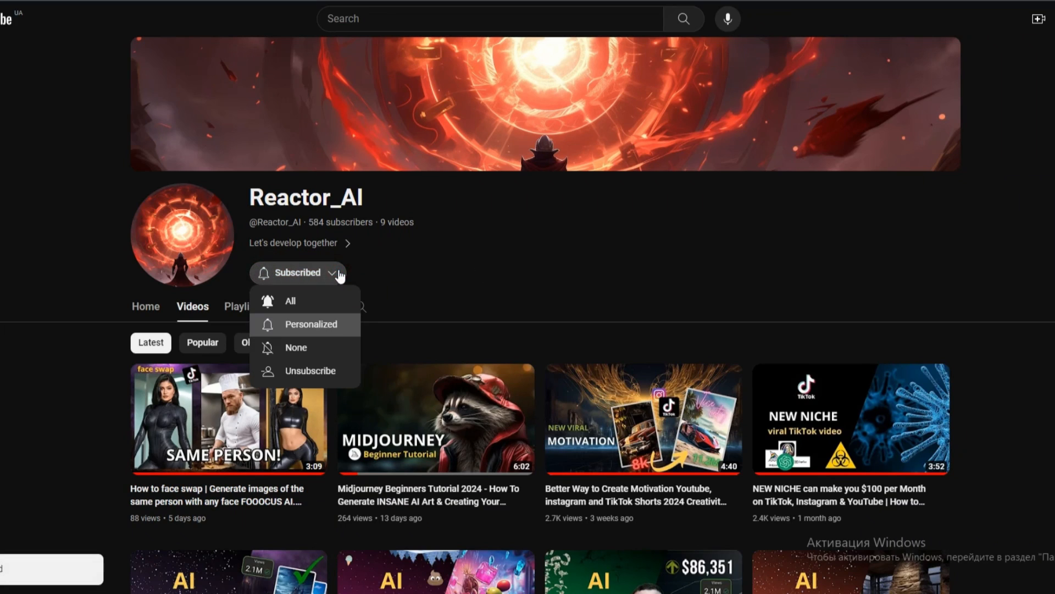
click(327, 311)
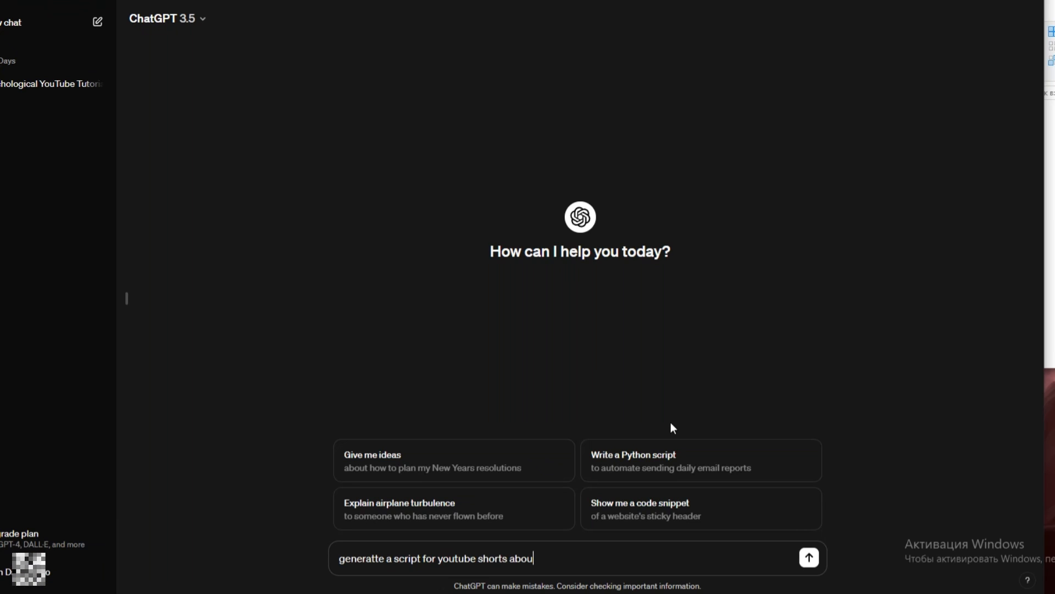
- Ask ChatGPT to generate a script for YouTube Shorts about dark psychology and manipulation technique
text(k psycholo)
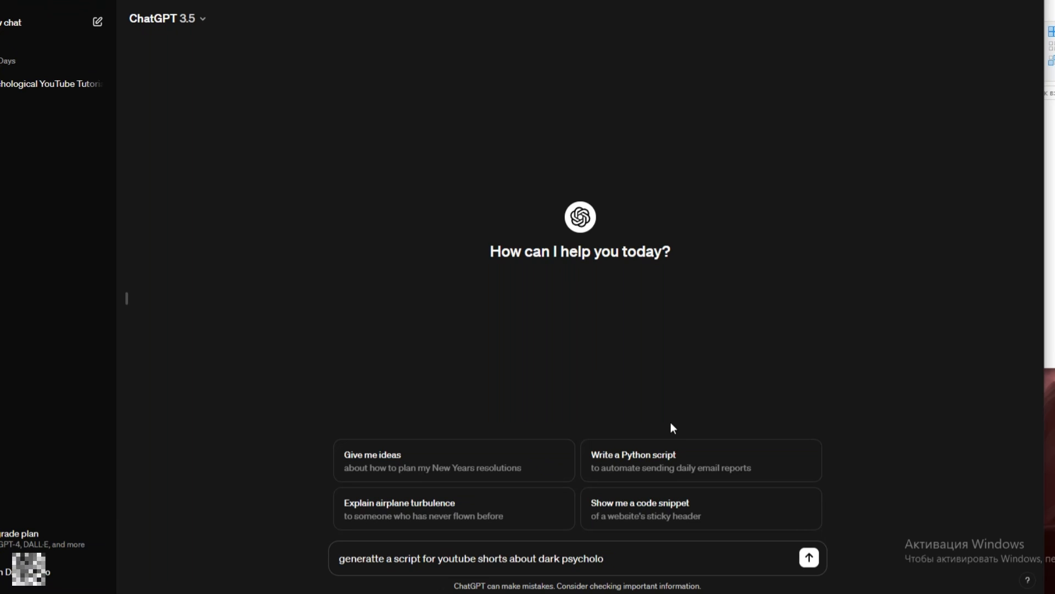
text(gy and manipulation techni)
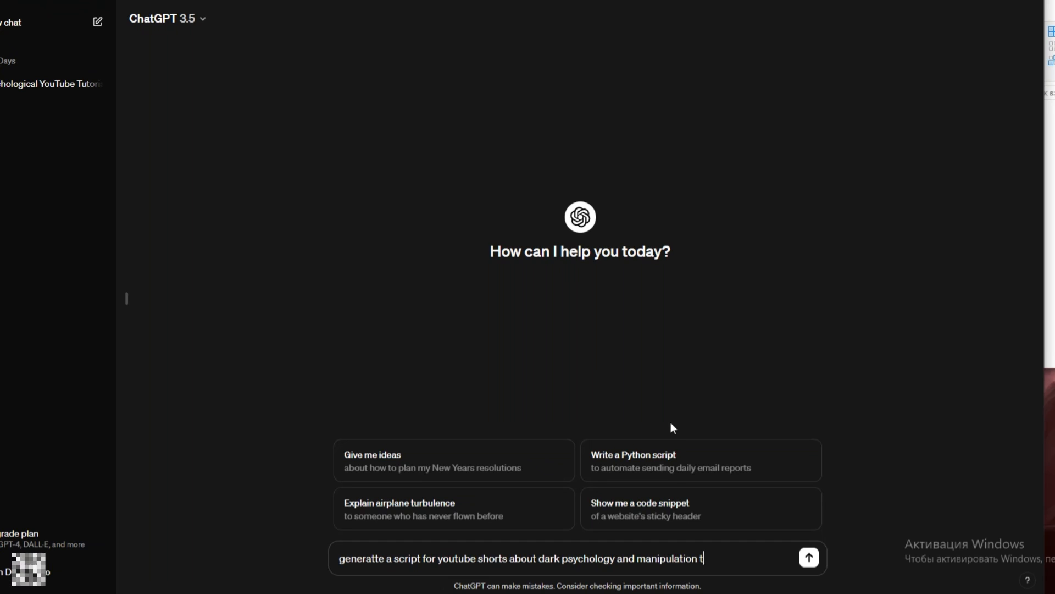
text(que)
key(Return)
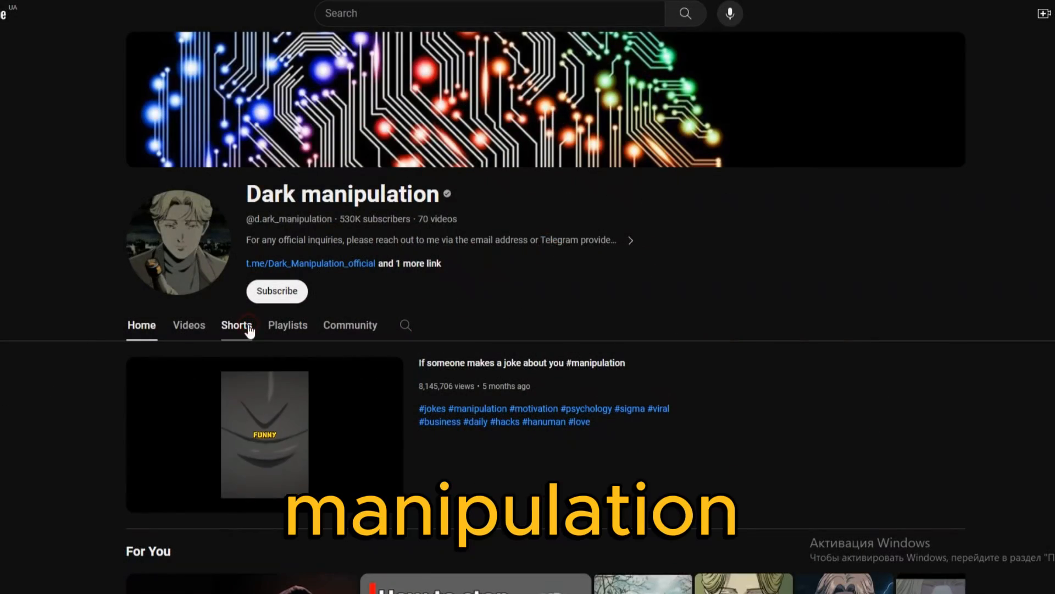
- On YouTube, open the Dark manipulation channel's most popular Short, "basic psychological tips", and copy its share link
click(242, 327)
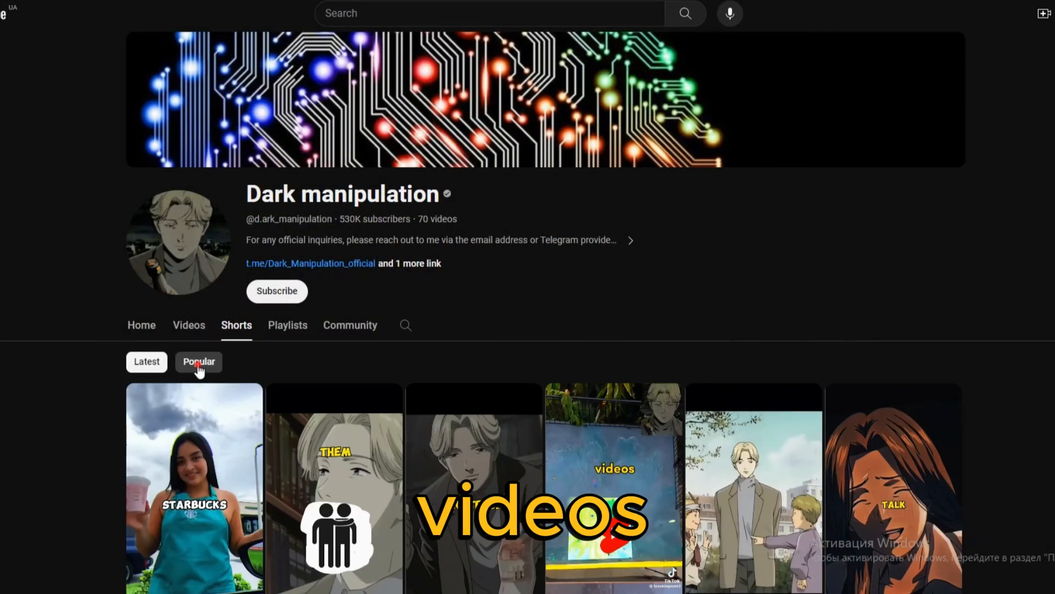
click(199, 365)
scroll(51, 400, down, 3)
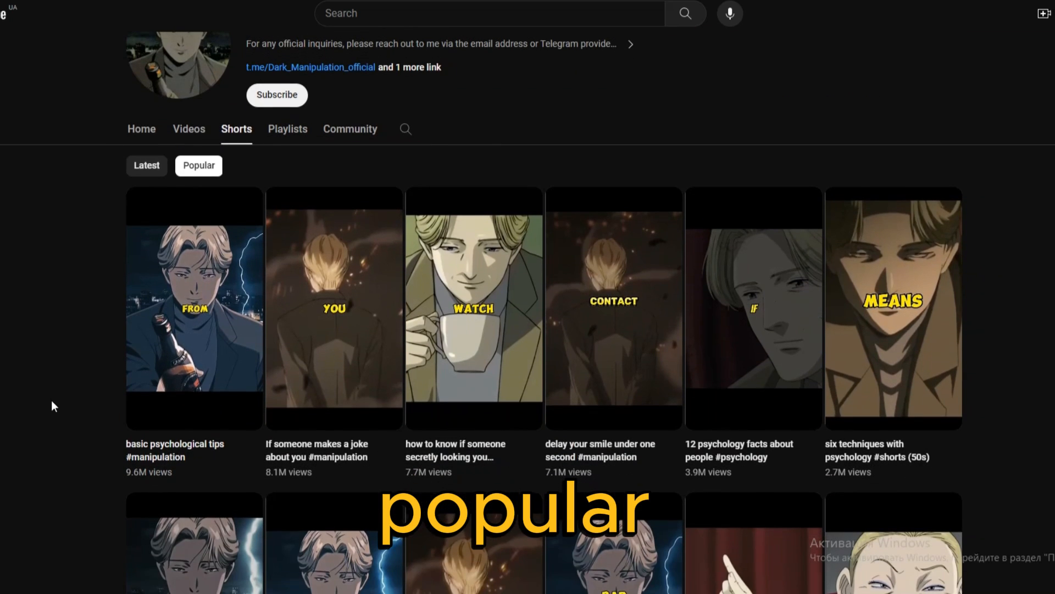
click(169, 389)
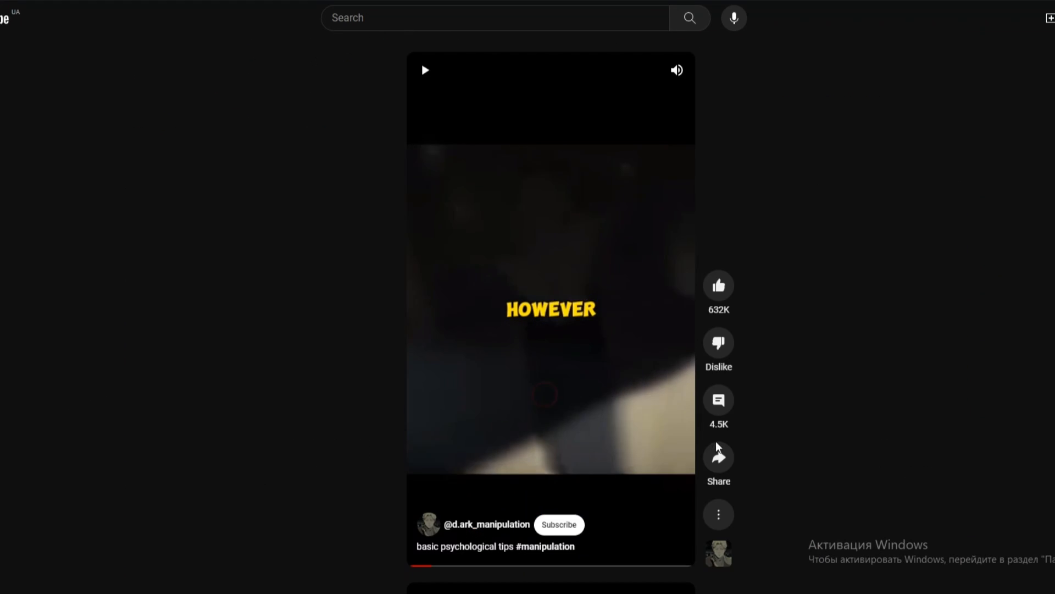
click(719, 458)
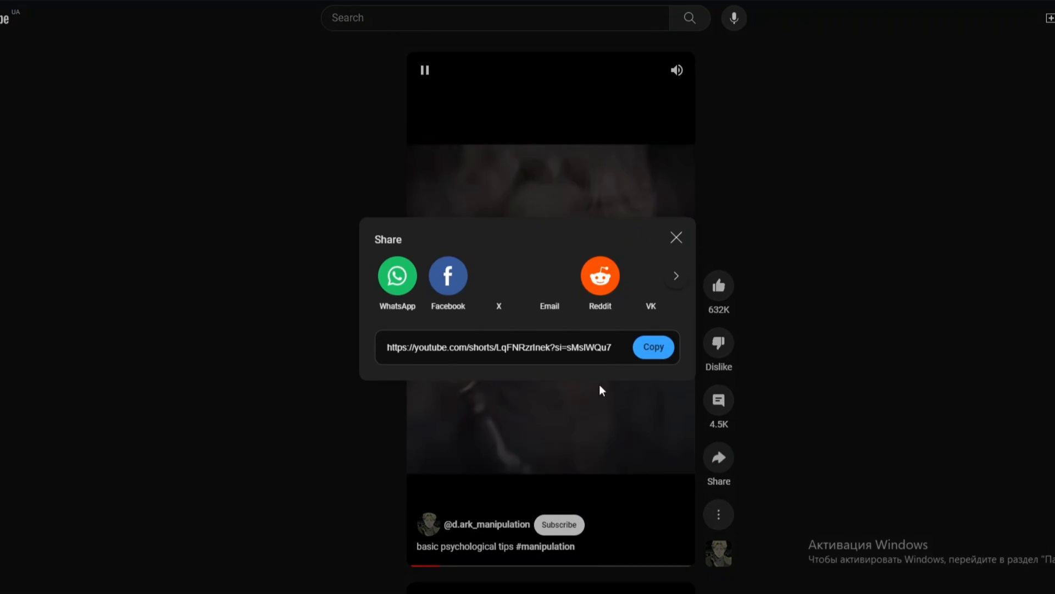
click(655, 356)
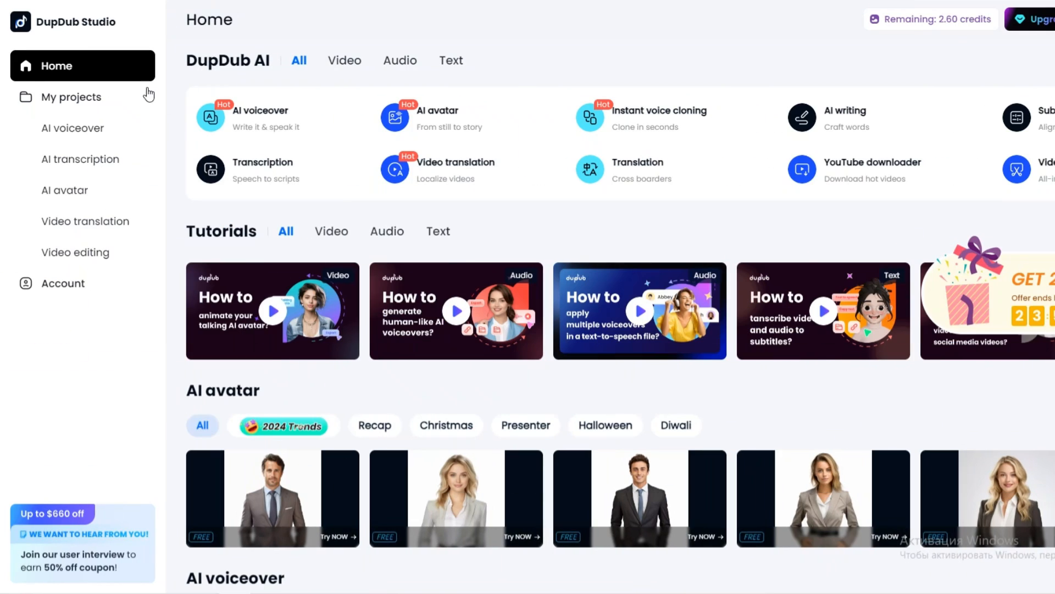
- In DupDub Studio, transcribe the Short from its copied link in English and copy the transcript text
click(257, 162)
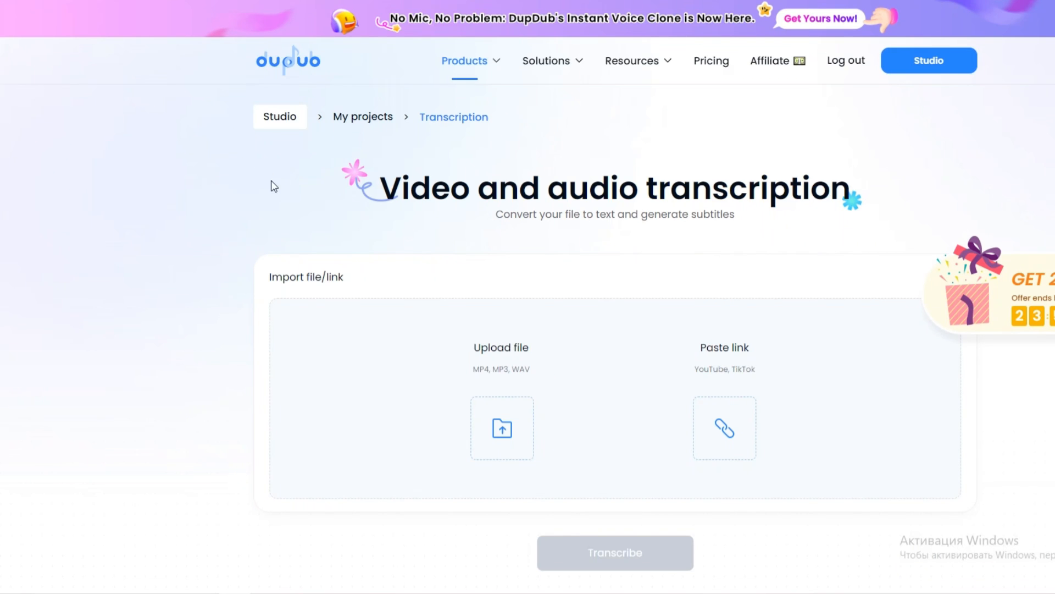
click(718, 432)
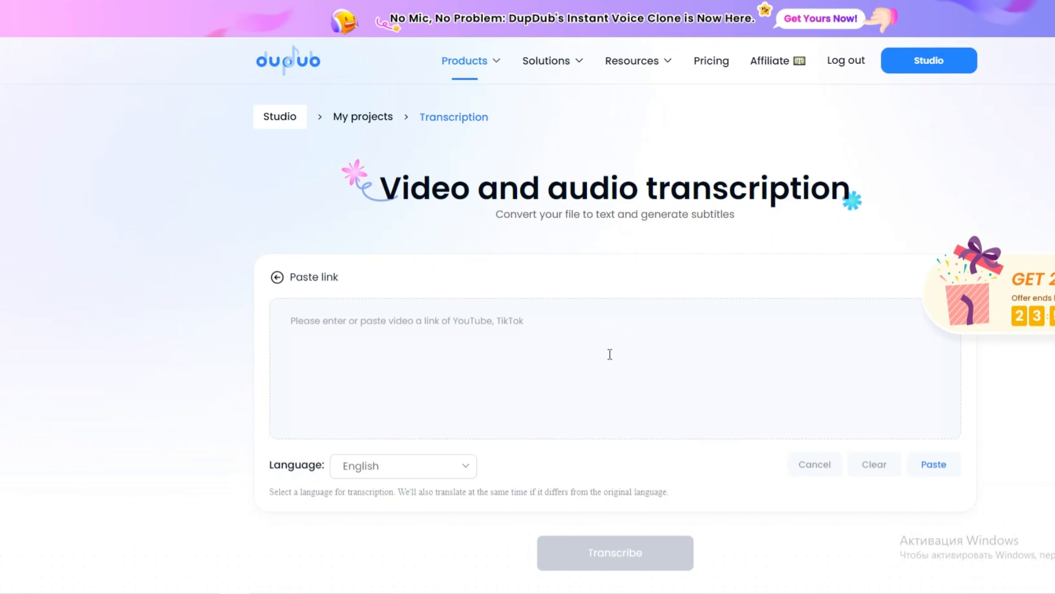
key(ctrl+v)
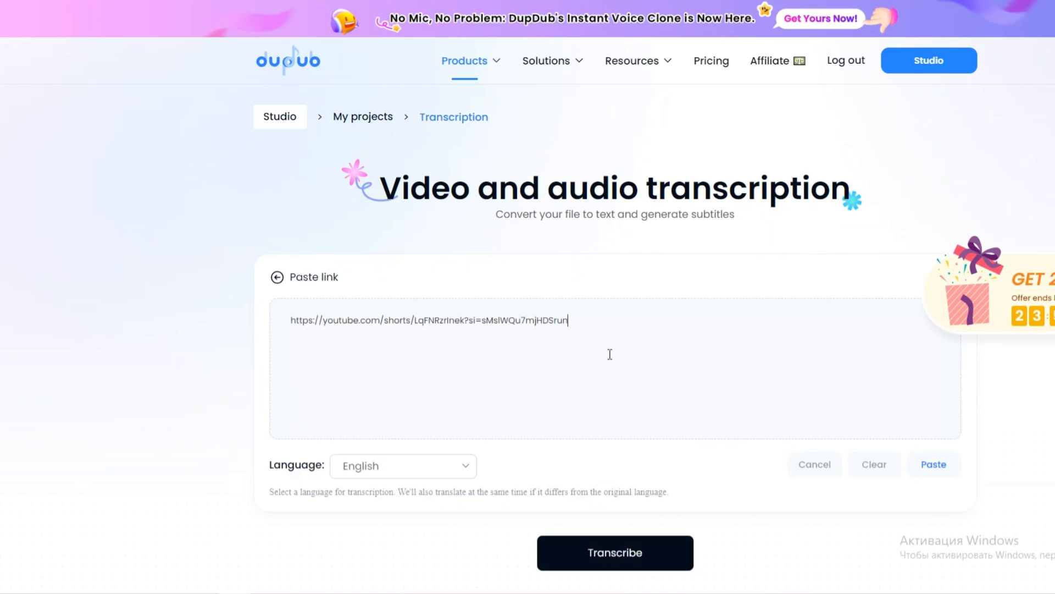
click(588, 550)
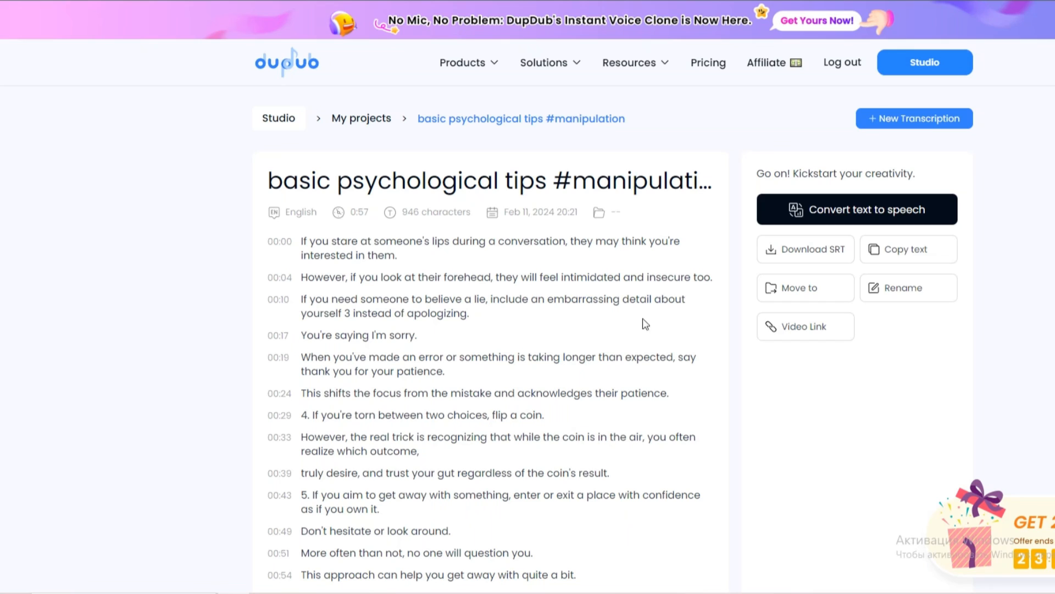
click(926, 253)
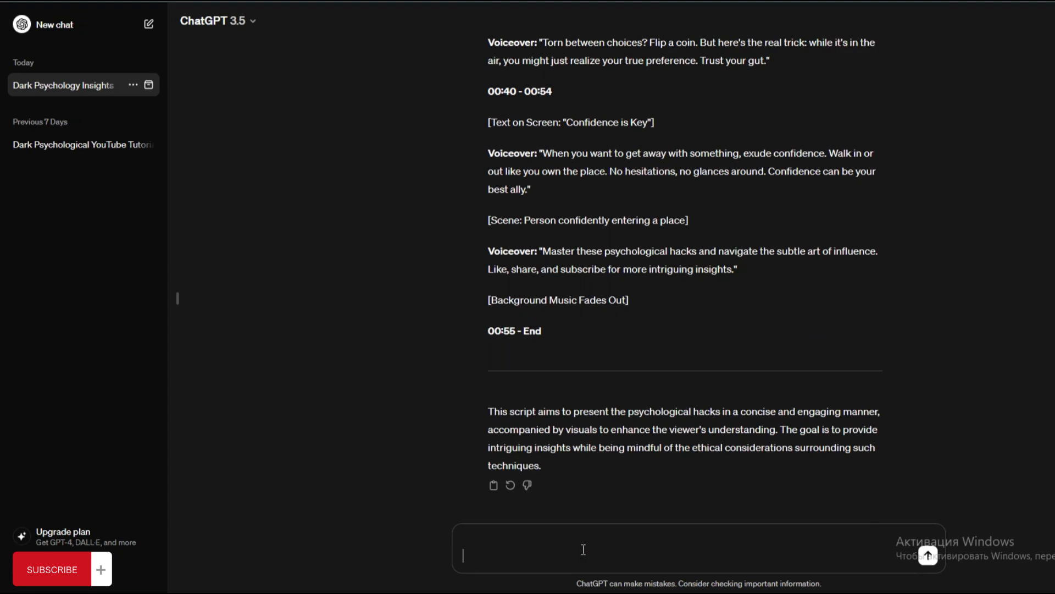
- Send the copied transcript to ChatGPT with the instruction "paraphrase the text above" on a separate line below it
key(ctrl+v)
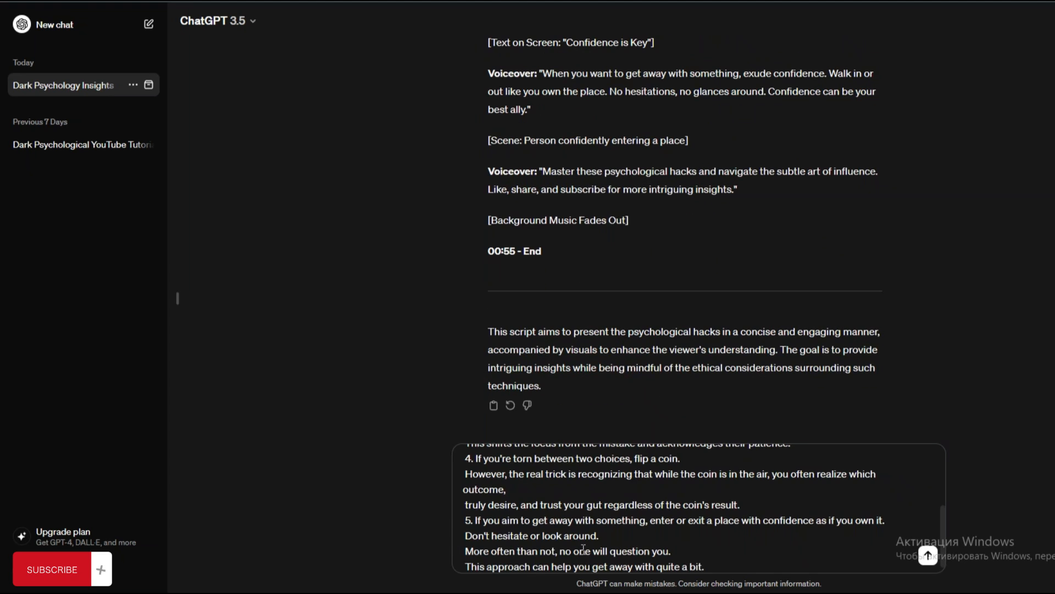
key(shift+Return)
key(shift+Return)
text(pa)
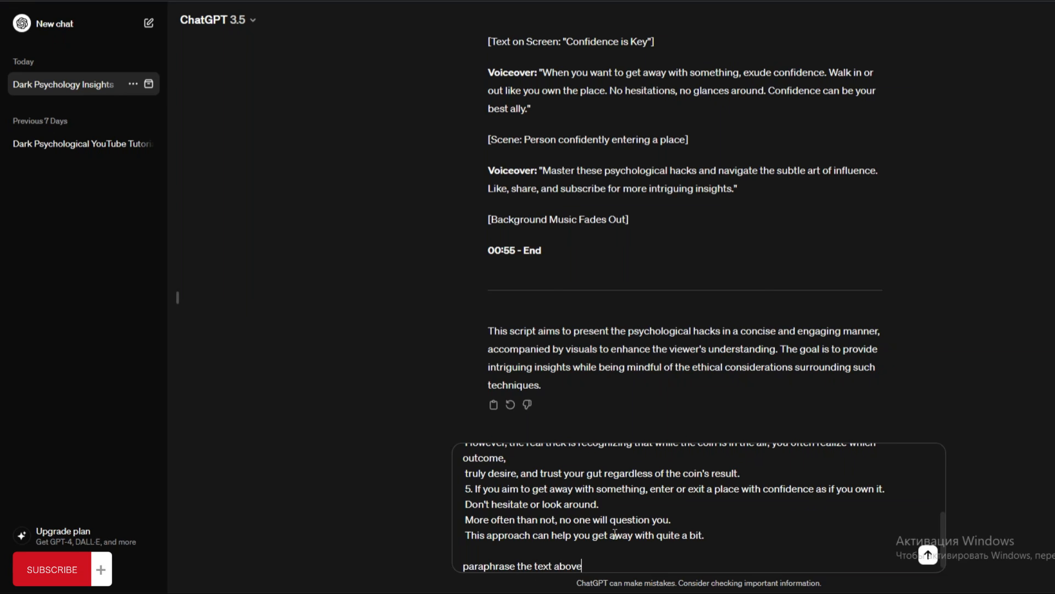
text(raphrase the text above)
key(Return)
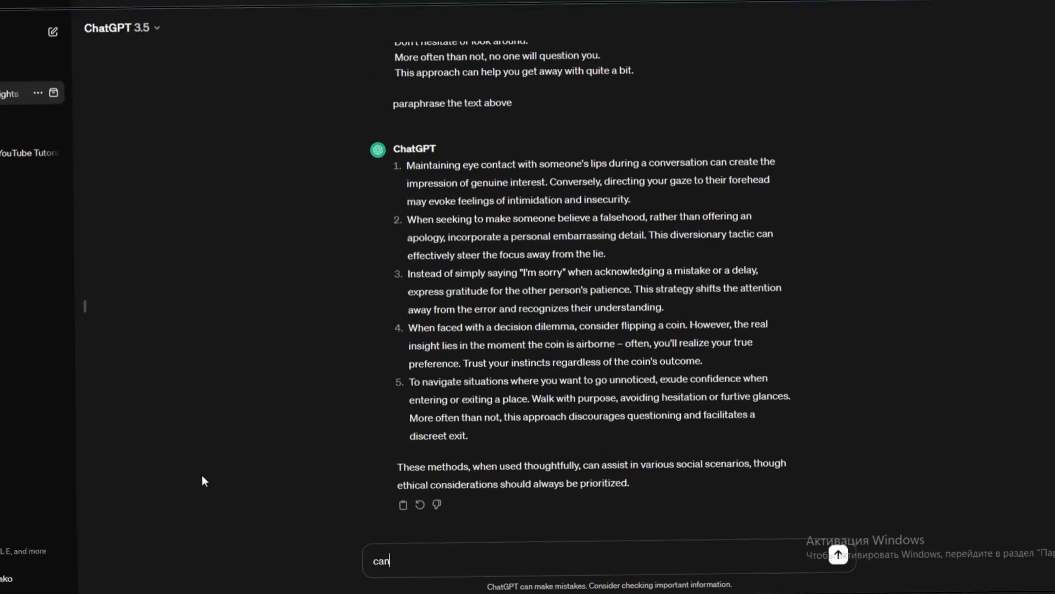
- Ask ChatGPT for Midjourney prompts for 5 script images showing humans or human-like mysterious figures and representing manipulation, psychology and dark things
text(you)
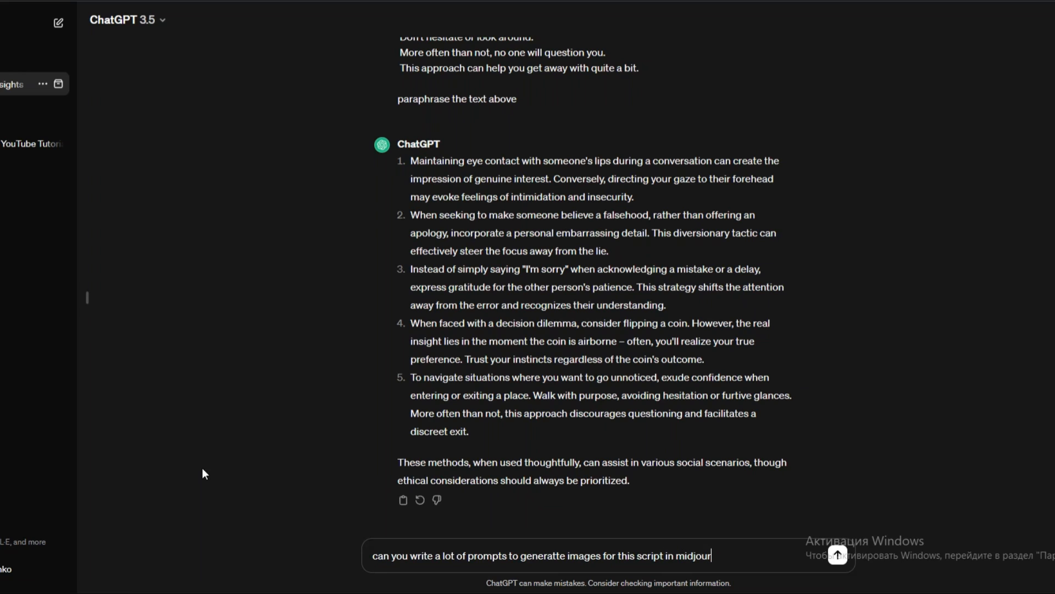
text(y ` `)
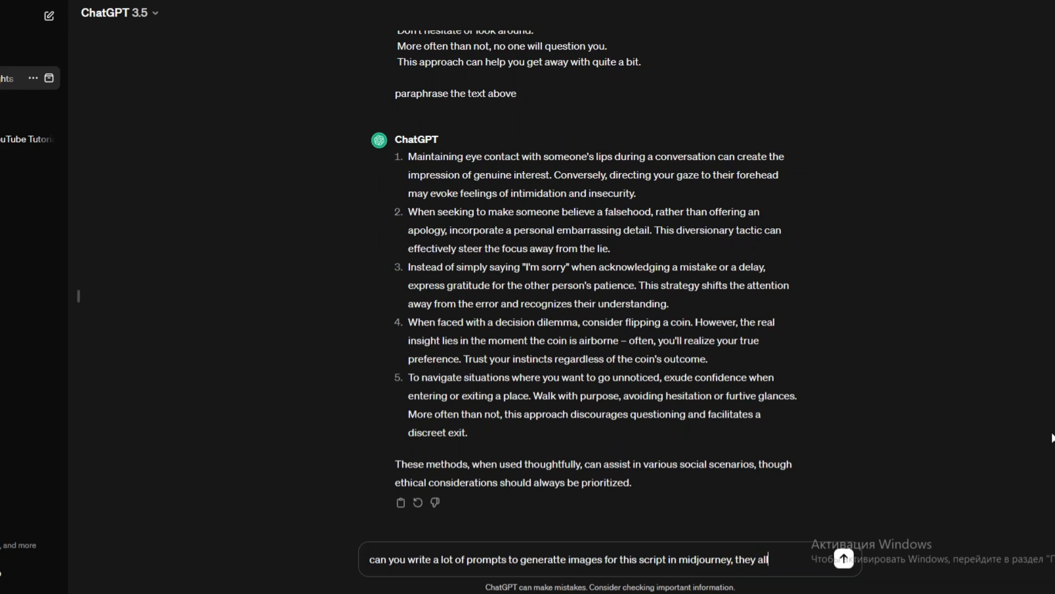
text( human)
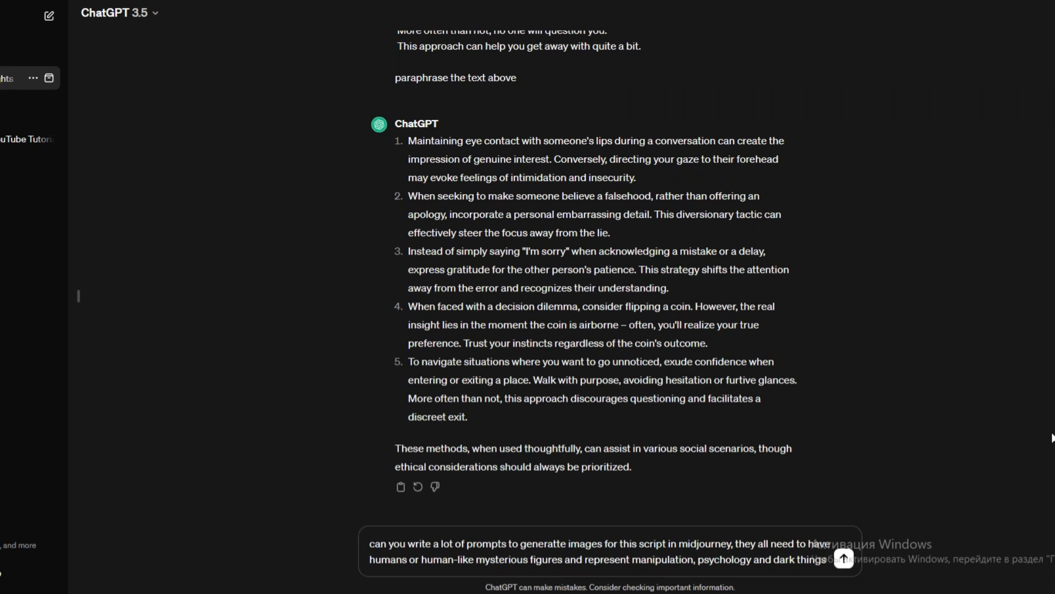
text(, i wi)
text(ll need 5 i)
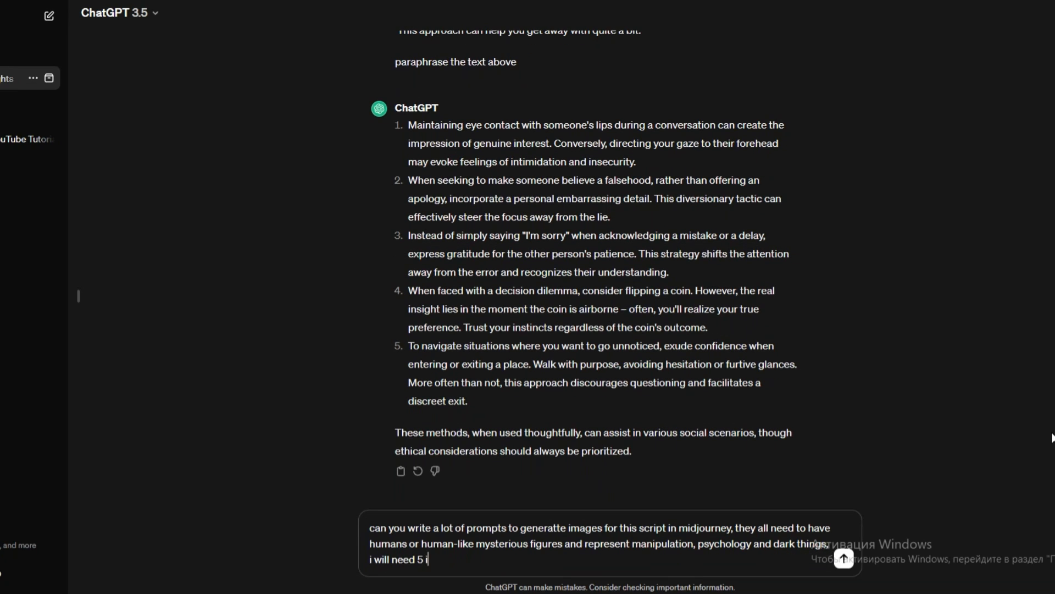
text(mages)
key(Return)
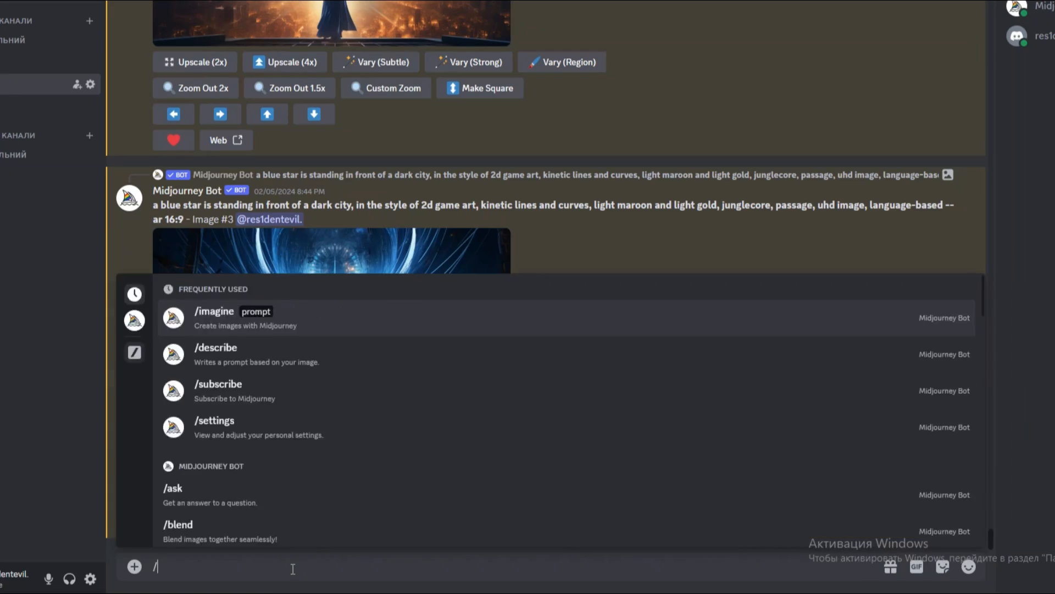
- Switch to Discord and insert the copied image prompt into Midjourney's /imagine command
text(ima)
key(Tab)
key(ctrl+v)
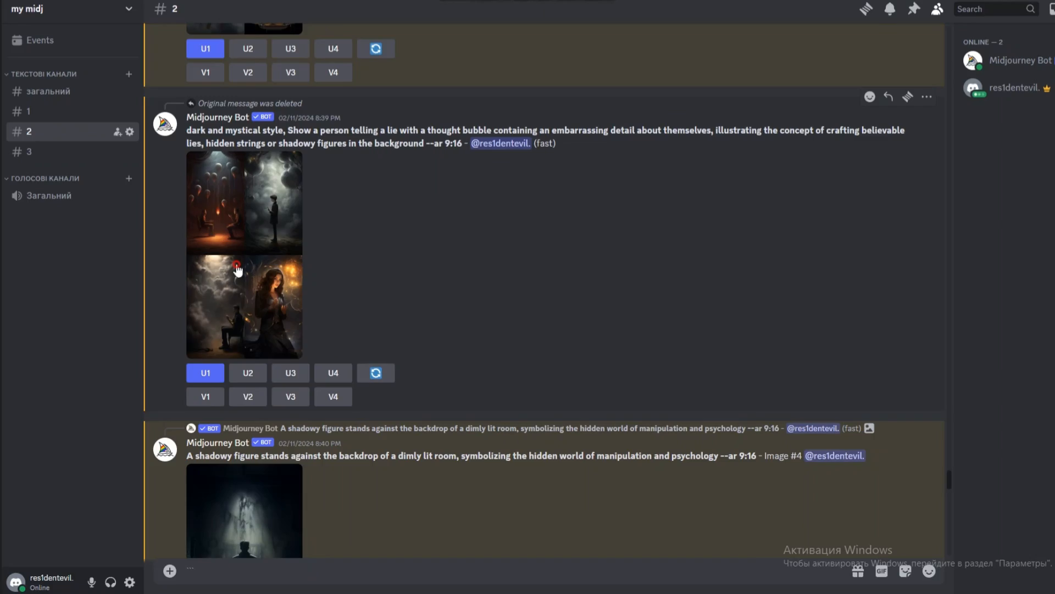
- Examine the generated Midjourney images in channel 2, enlarging the lie-telling grid and the person confidently entering or exiting a place
click(234, 264)
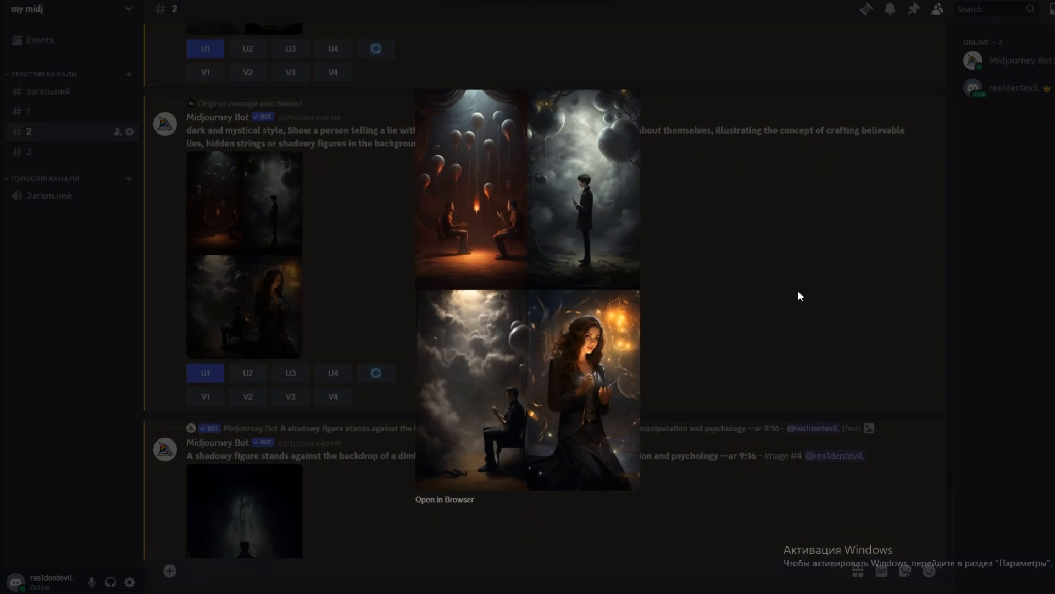
click(798, 293)
scroll(800, 296, down, 15)
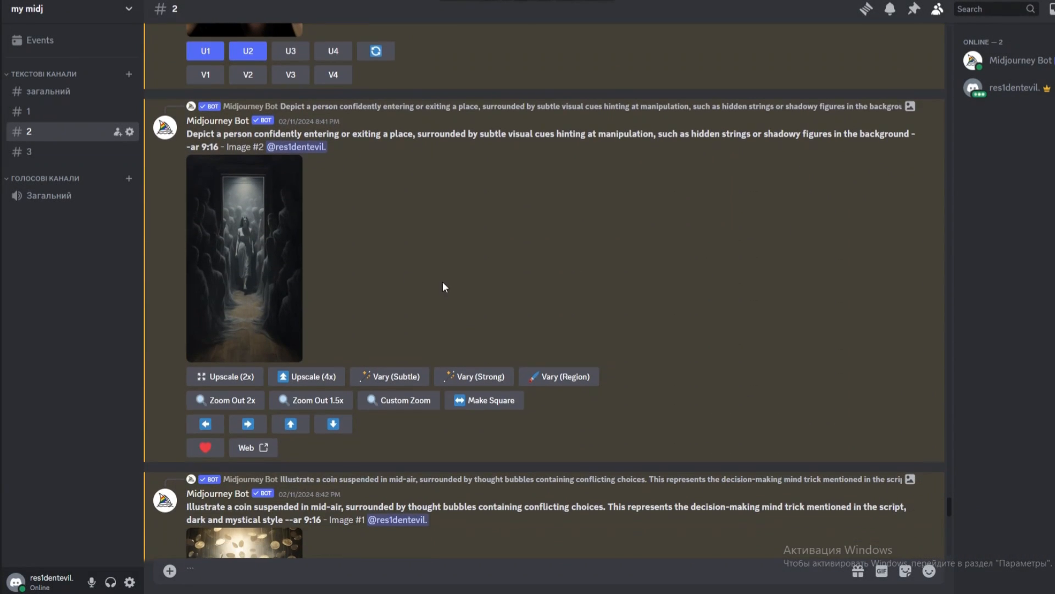
click(260, 253)
click(803, 281)
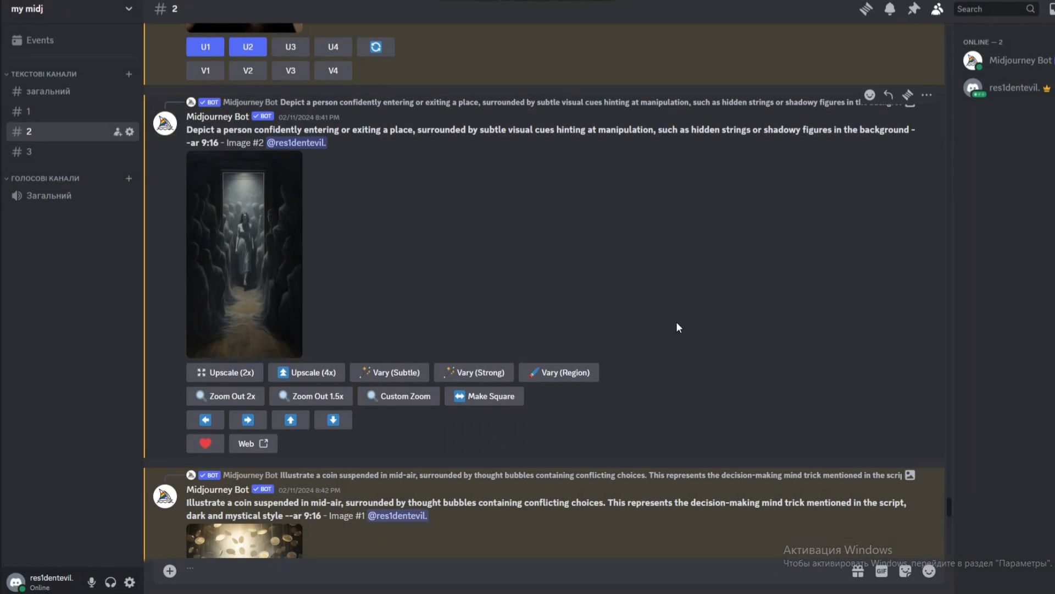
scroll(677, 323, down, 15)
scroll(675, 321, down, 10)
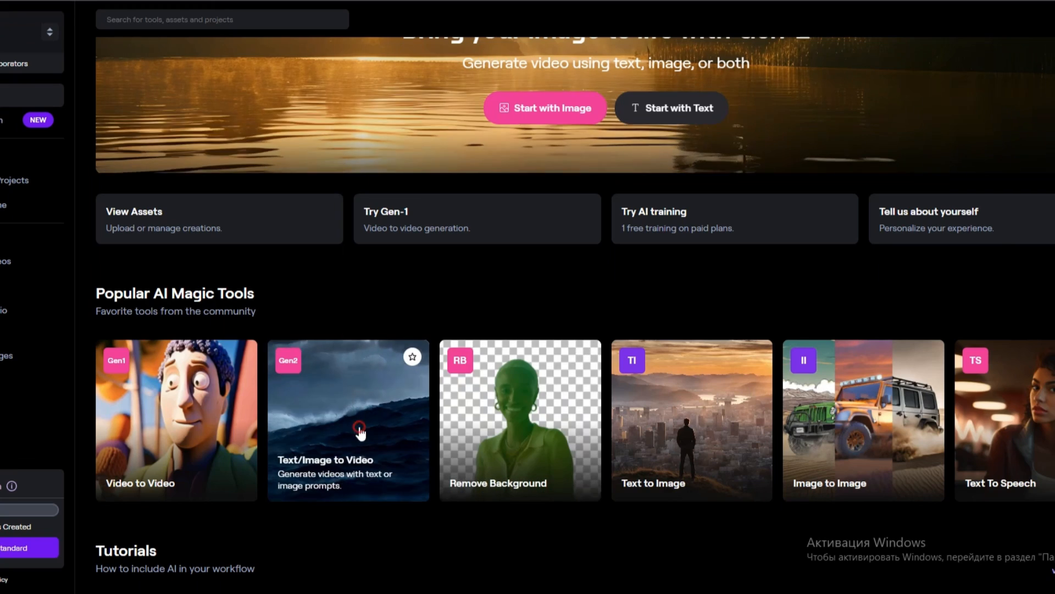
- Open Runway's Gen-2 Text/Image to Video tool and set General Motion to 10
click(361, 434)
click(242, 340)
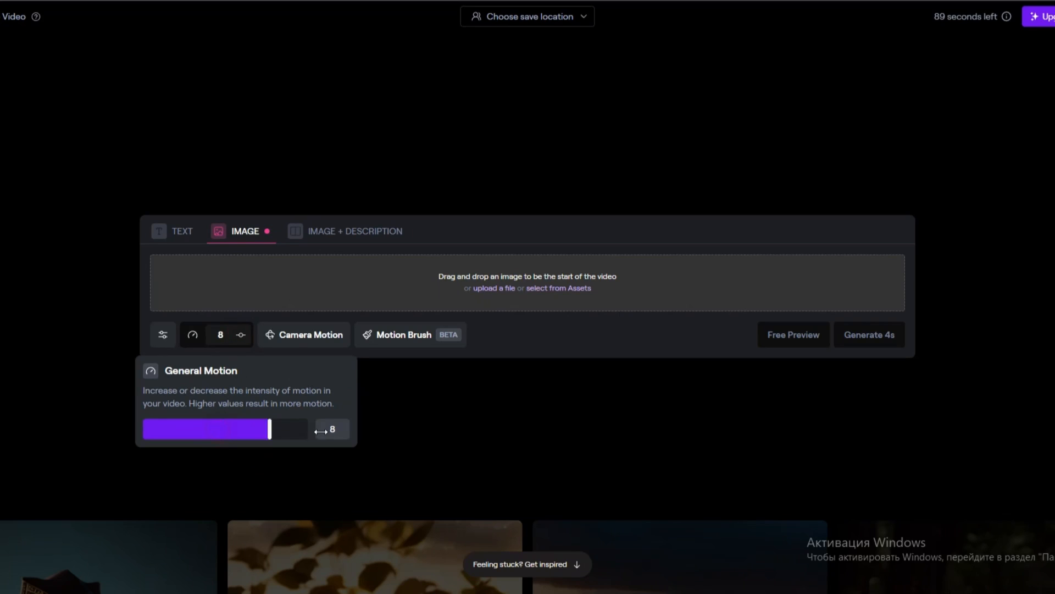
drag(321, 432, 333, 431)
click(488, 371)
- Upload the shadowy figure image as the start of the video and play the generated 4-second clip
click(497, 289)
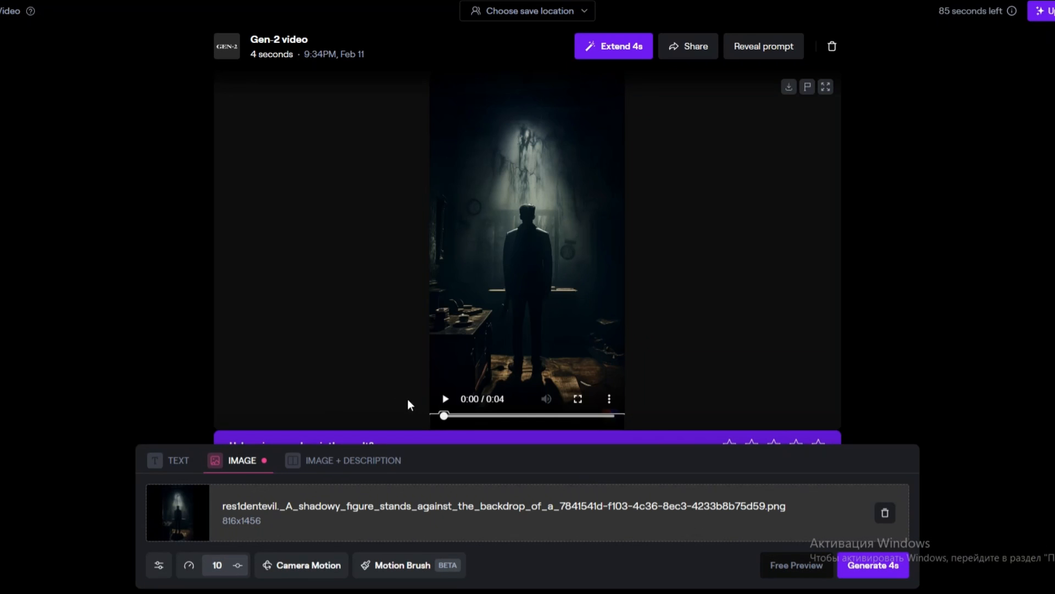
click(444, 400)
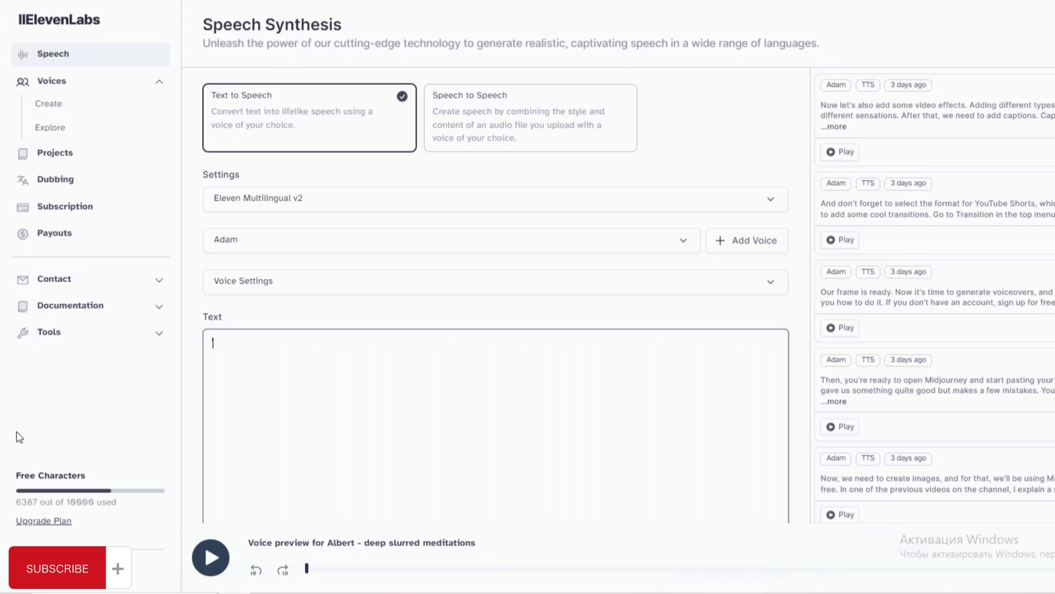
- Browse the community Voice Library without the Narrative & Story filter and play the sample of "Alice - calm & composed"
click(62, 137)
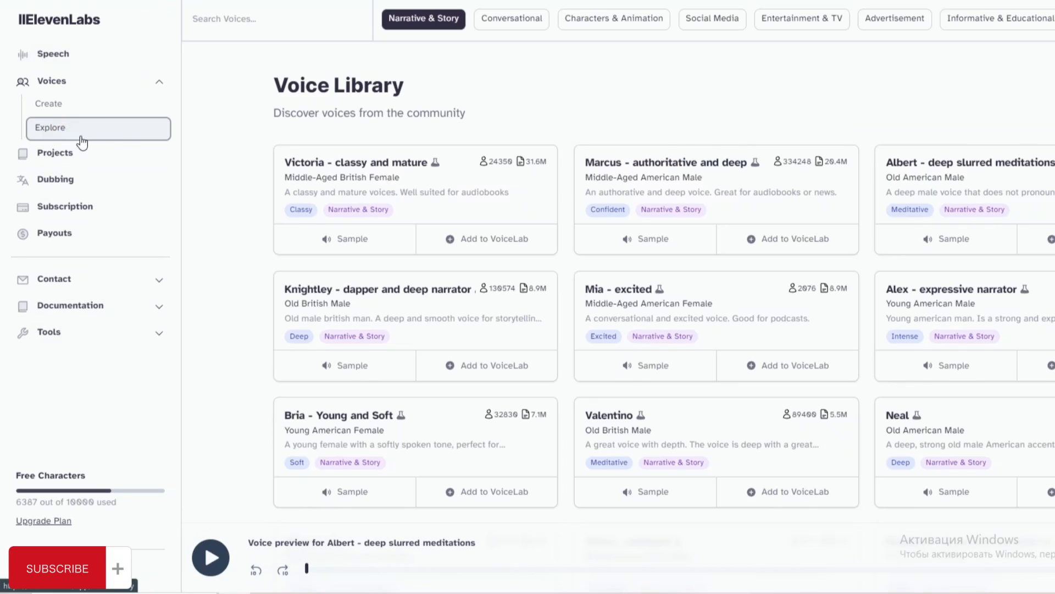
click(411, 27)
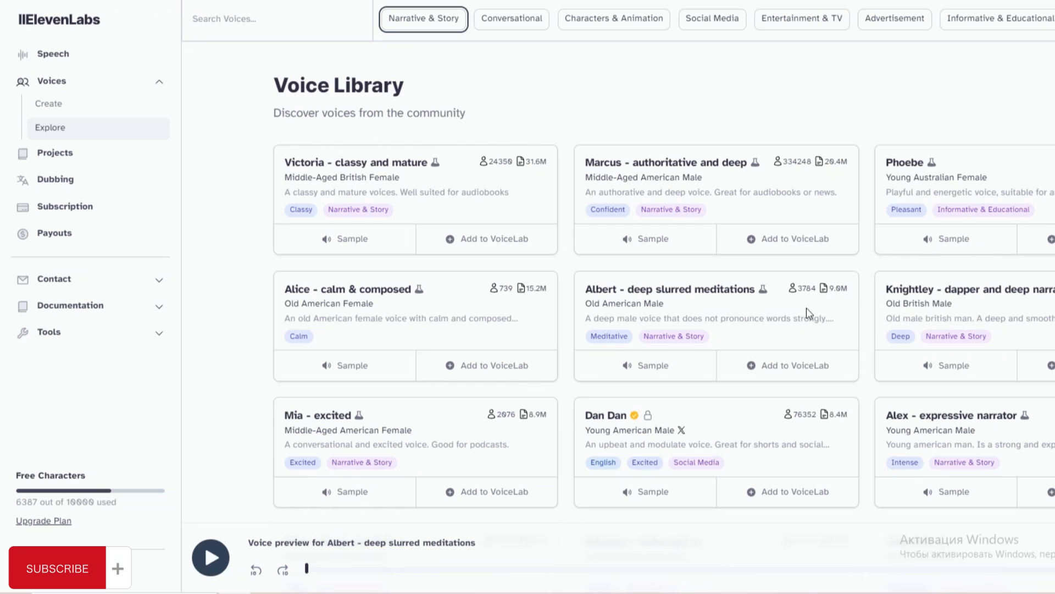
click(395, 366)
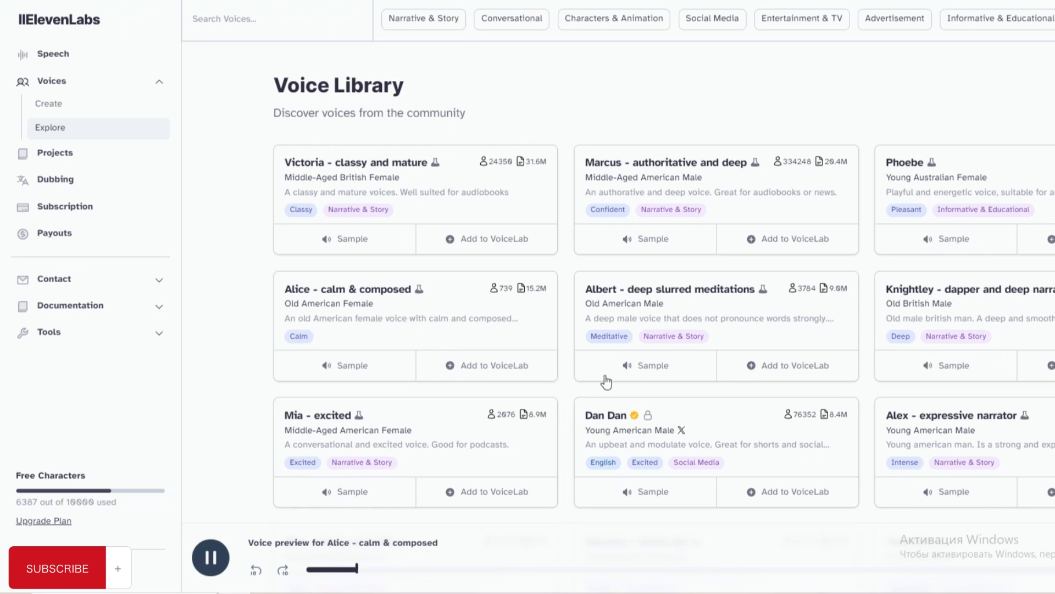
- Add the voice "Albert - deep slurred meditations" to VoiceLab, keeping its suggested name
click(802, 367)
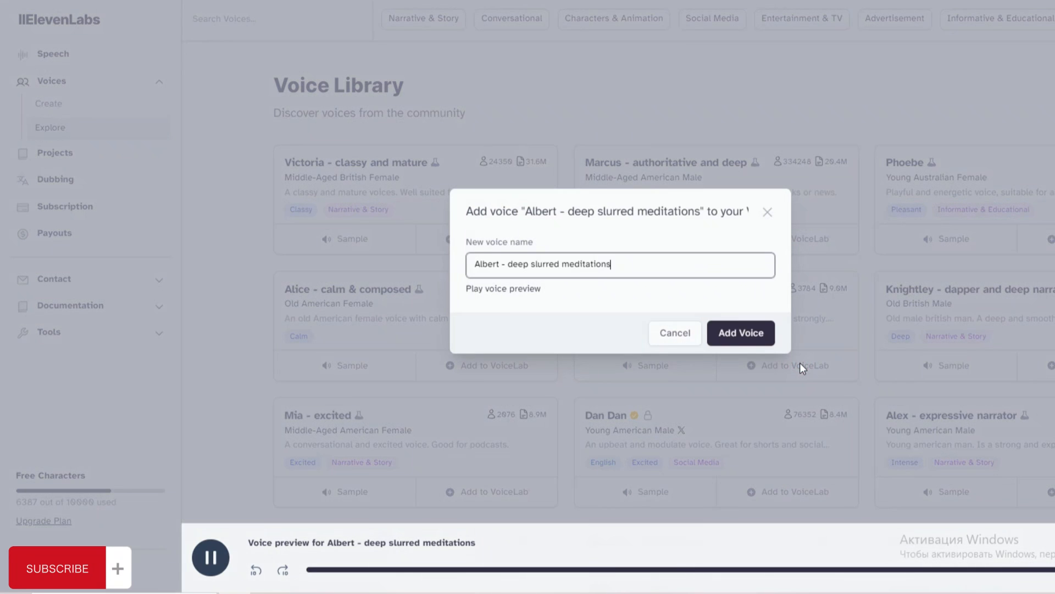
click(743, 335)
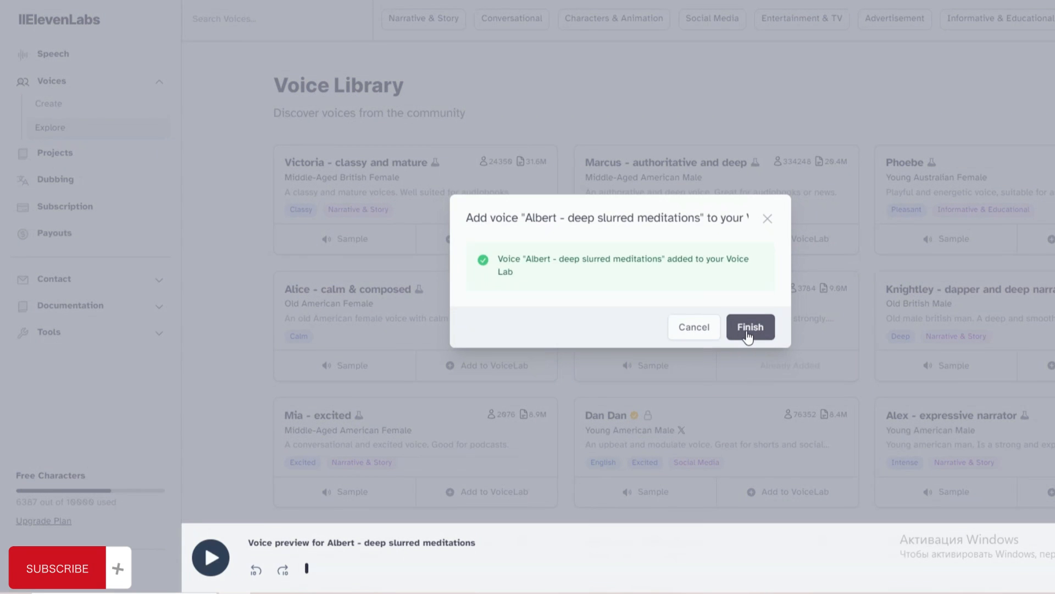
click(744, 333)
- Select "Albert - deep slurred meditations" as the Speech Synthesis voice and paste the copied dark psychology script as its text
click(79, 105)
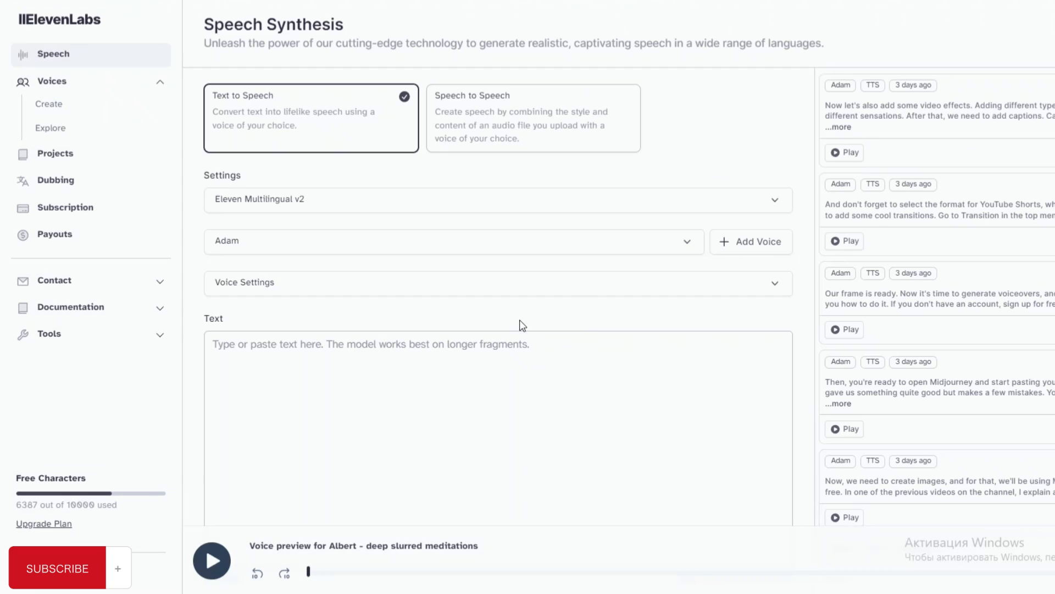
click(280, 240)
click(298, 313)
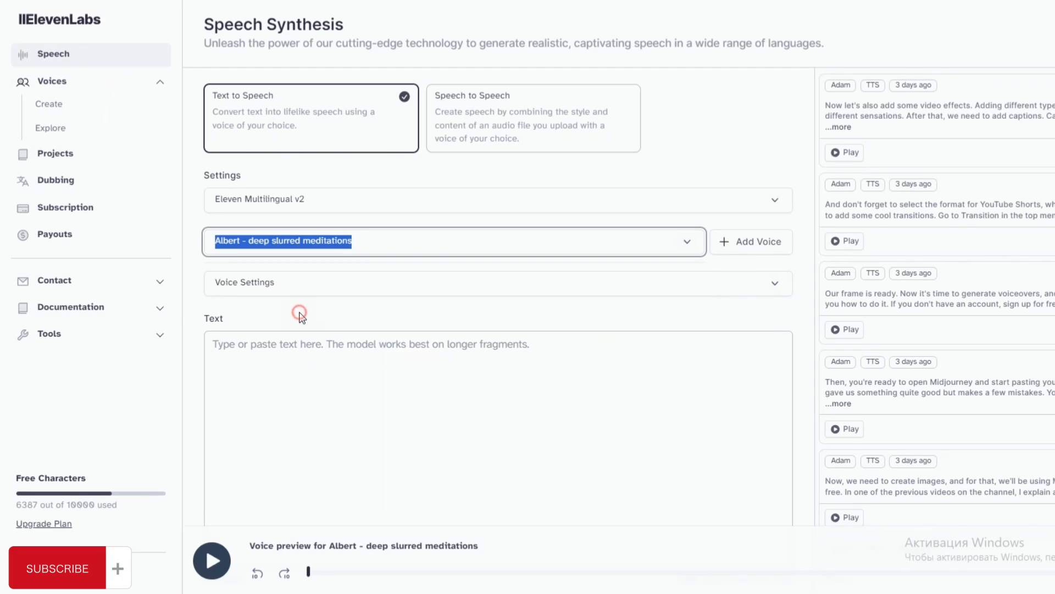
click(302, 377)
key(ctrl+v)
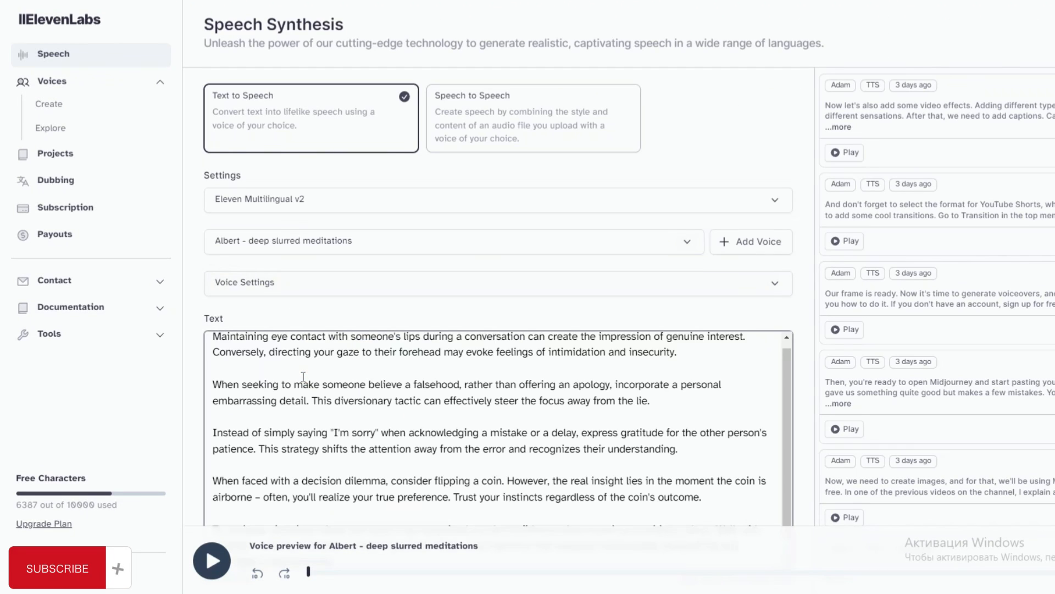
scroll(303, 376, down, 1)
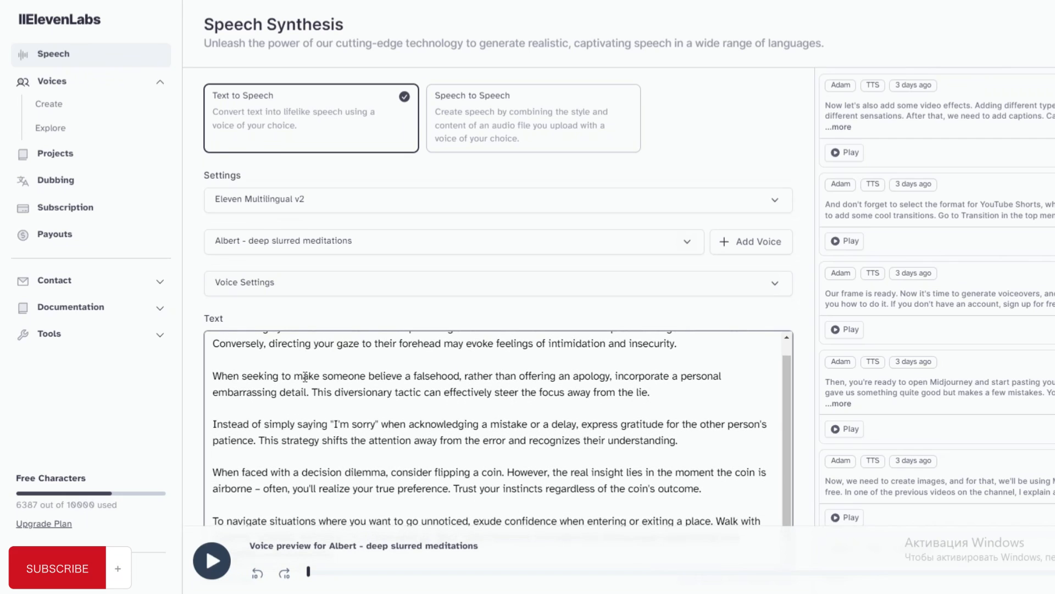
scroll(800, 385, down, 3)
- Switch to CapCut and place the ElevenLabs voiceover and the imported Midjourney images on the timeline
click(605, 421)
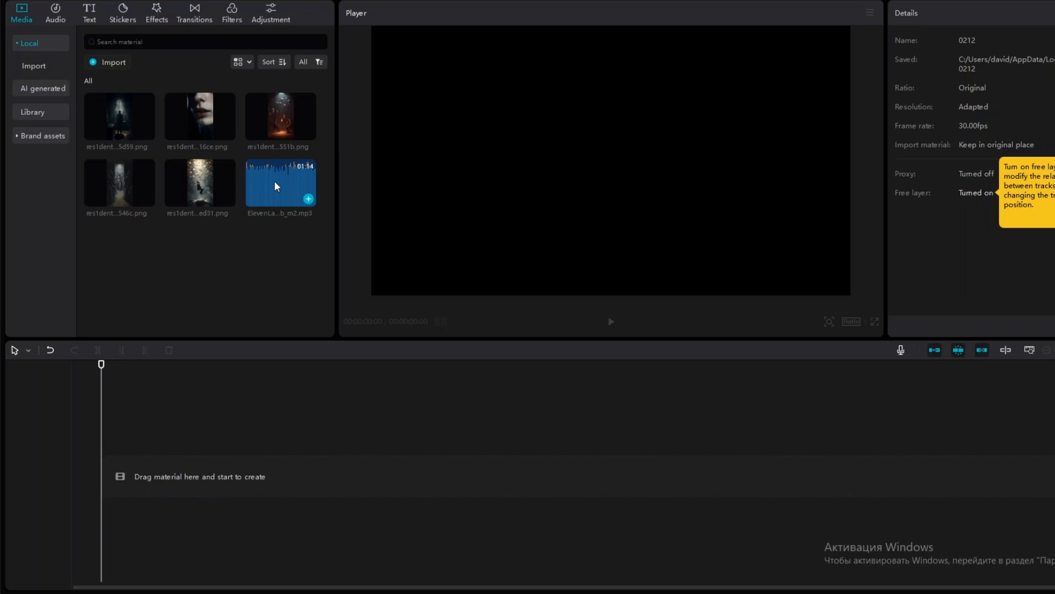
drag(275, 182, 203, 489)
drag(305, 249, 96, 113)
drag(203, 163, 193, 483)
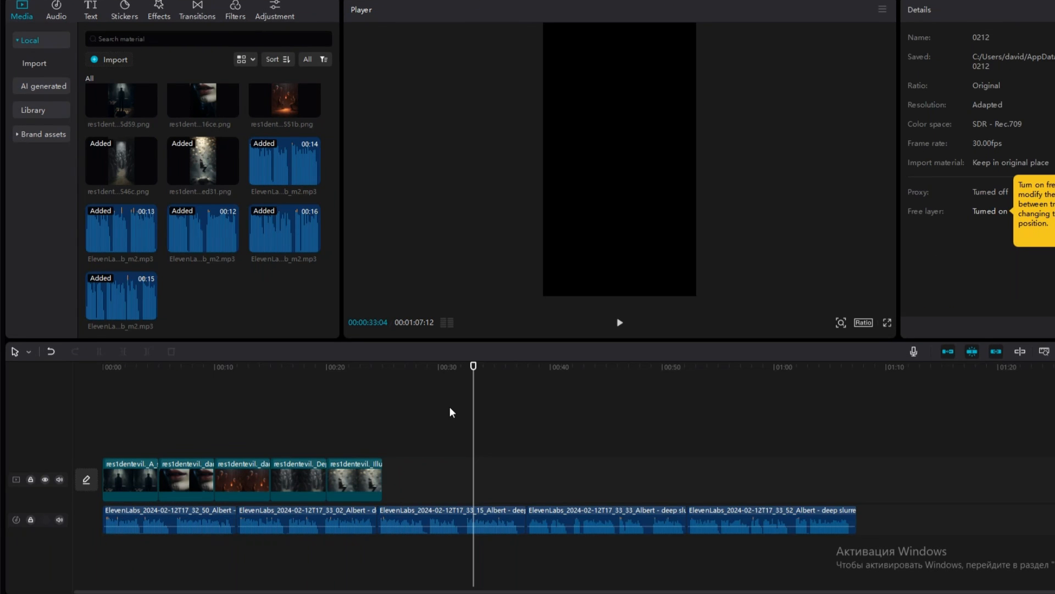
- Return to the start of the timeline and set the project's aspect ratio to 9:16
key(Home)
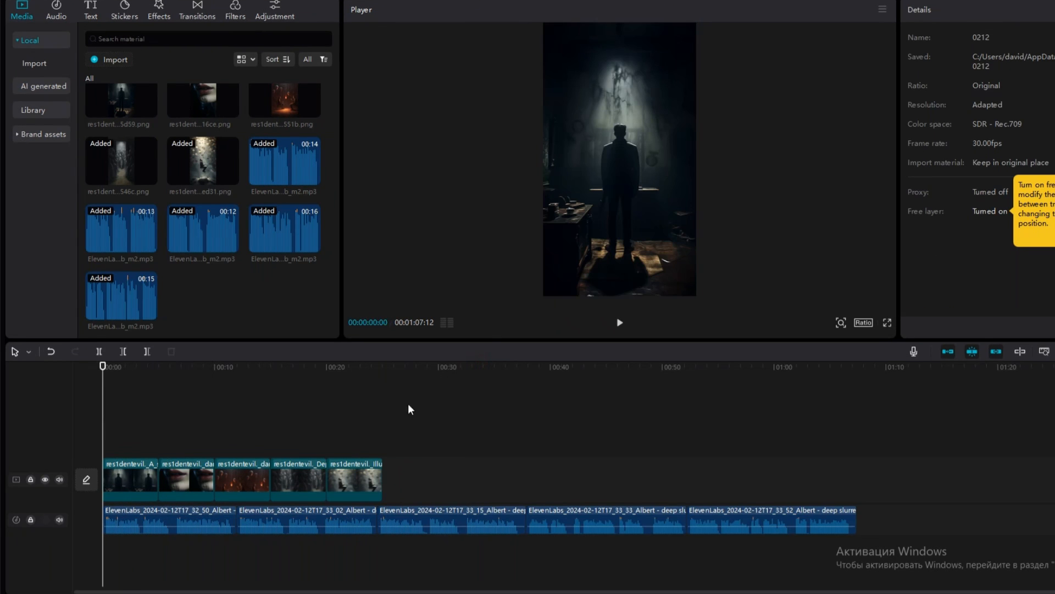
click(864, 322)
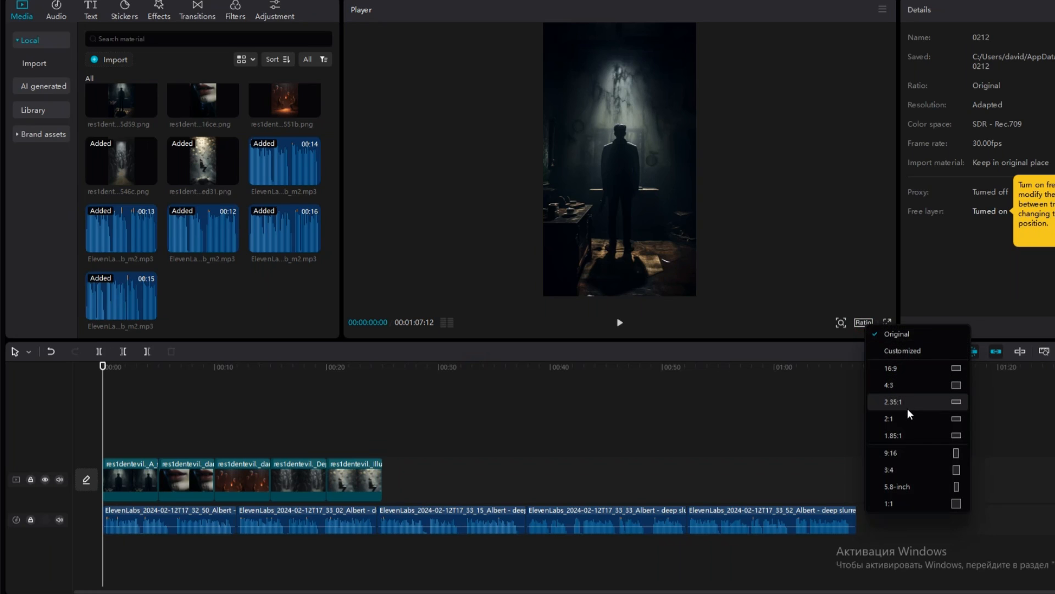
click(909, 453)
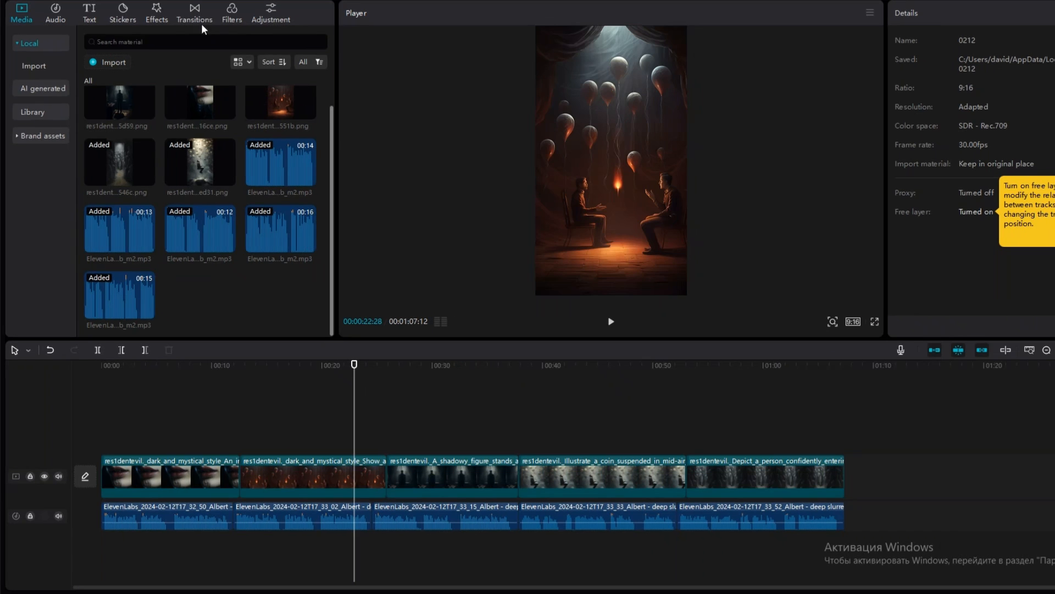
- Add Glitch-category transitions, including Strobe and Vertical Lines, at the cuts between the five image clips, accepting duplicate frames
click(195, 13)
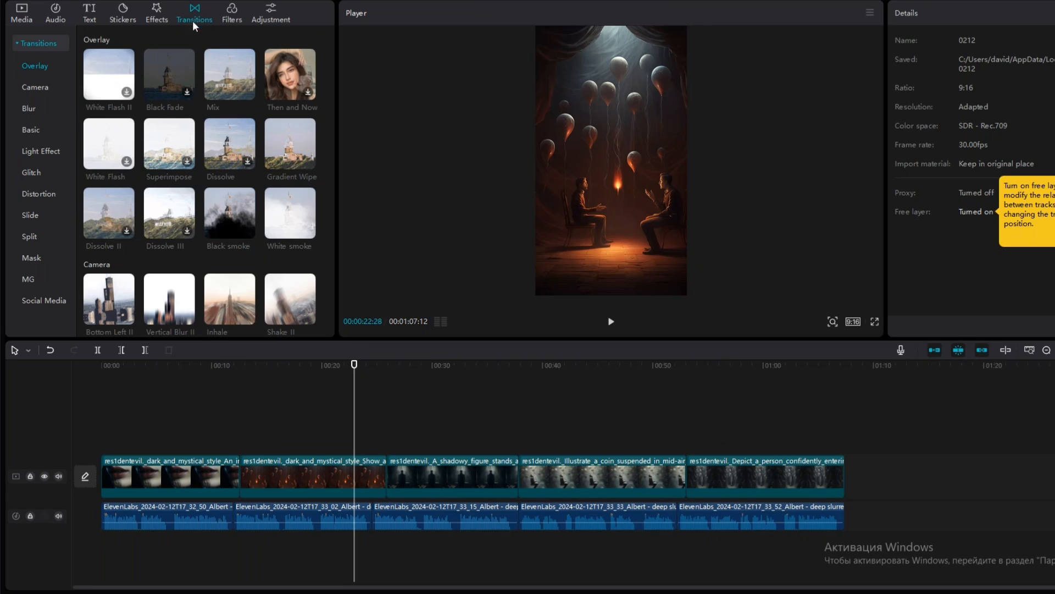
click(47, 86)
click(44, 108)
click(34, 130)
click(40, 150)
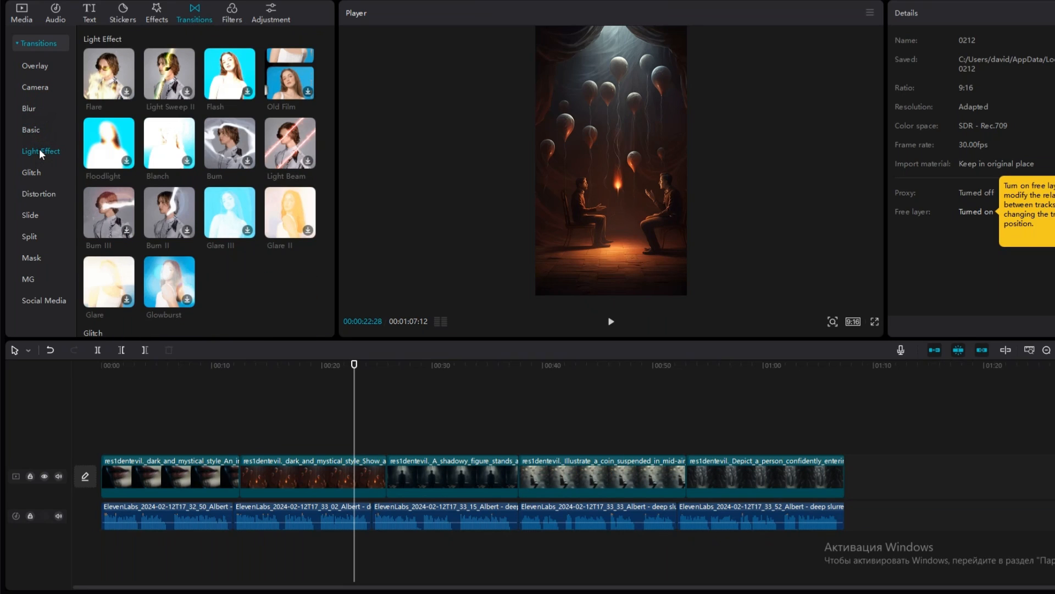
click(38, 172)
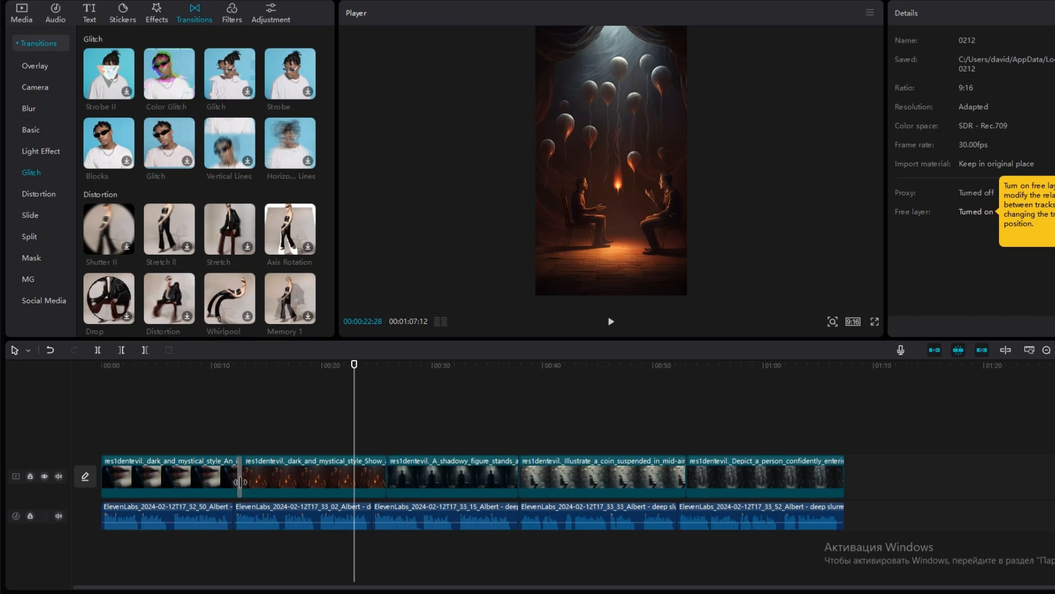
drag(246, 140, 396, 474)
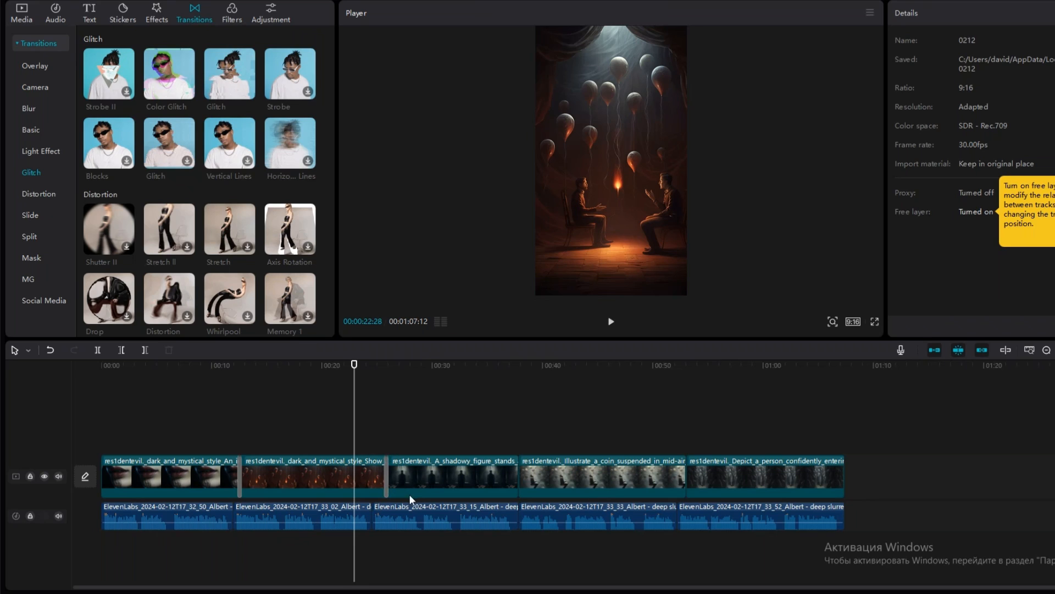
drag(284, 77, 518, 476)
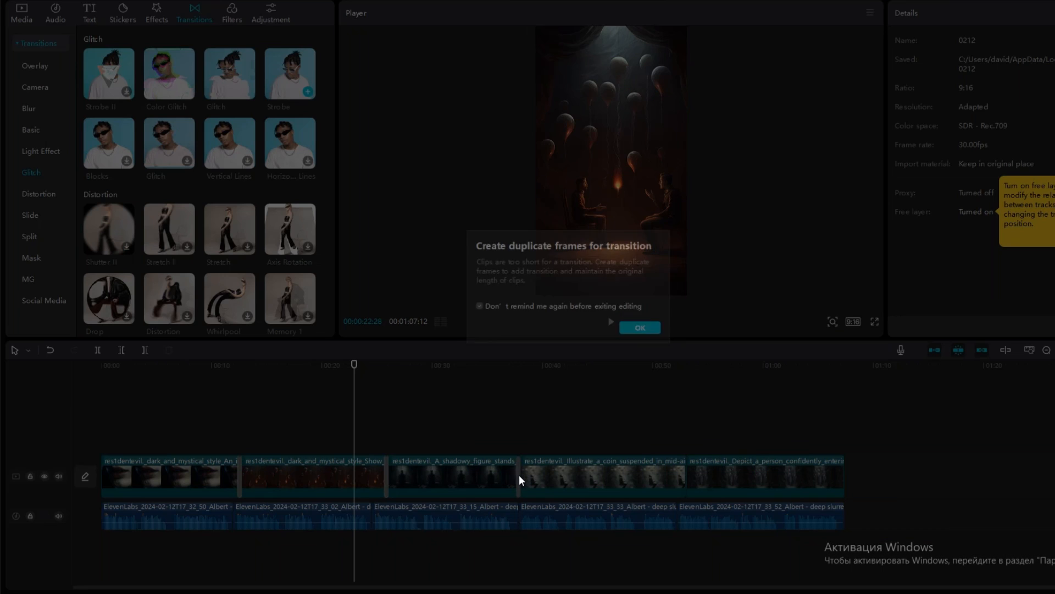
click(639, 329)
drag(110, 142, 689, 469)
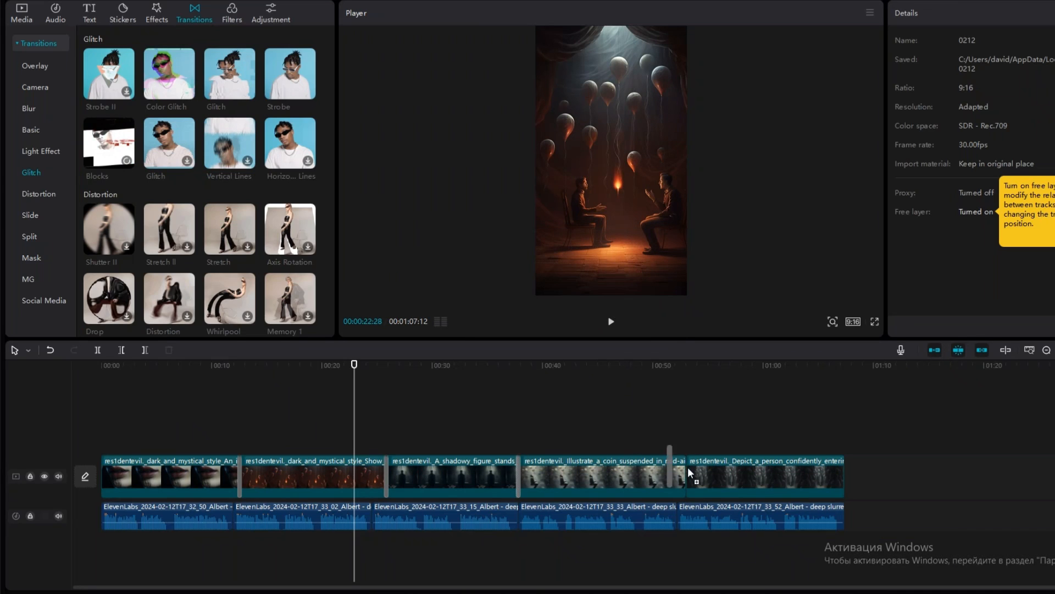
drag(183, 140, 698, 419)
- Place the Spooky Camera, Flash Vibration and Low Quality effects over the first three clips, plus another trending effect over the fourth
click(157, 13)
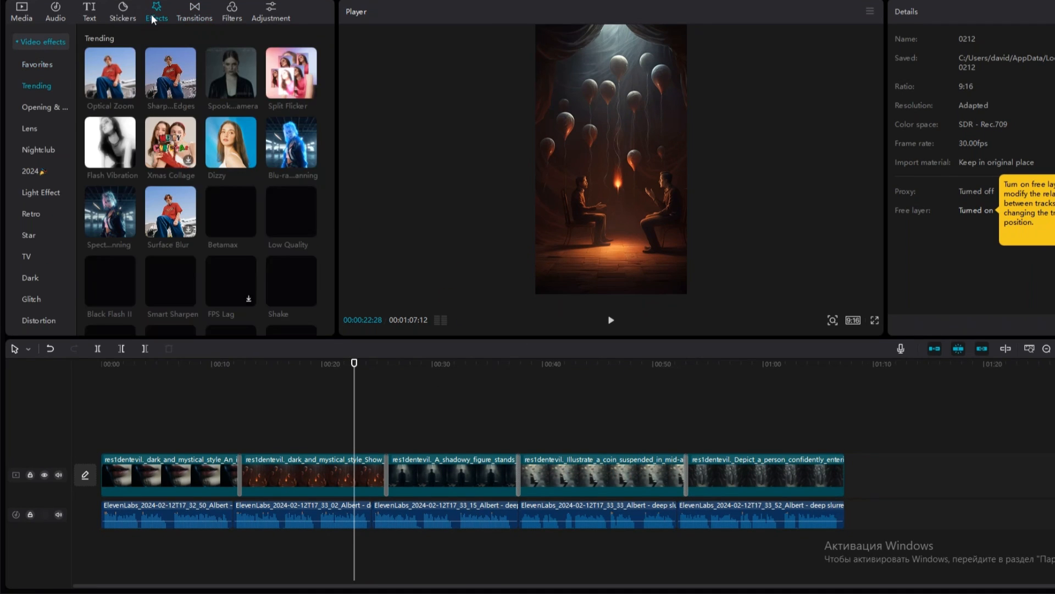
drag(224, 88, 132, 443)
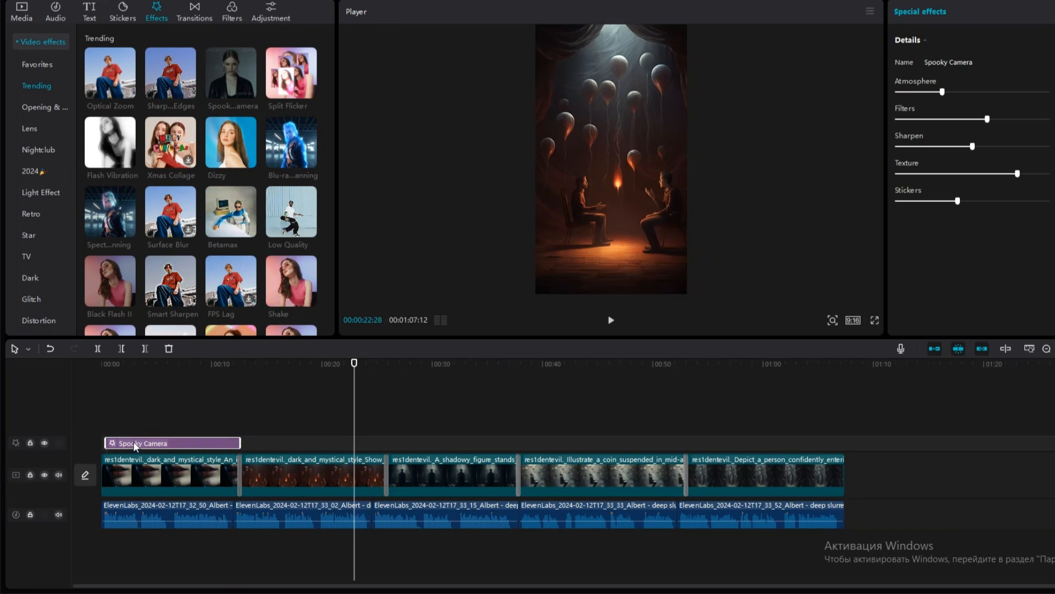
drag(153, 174, 272, 442)
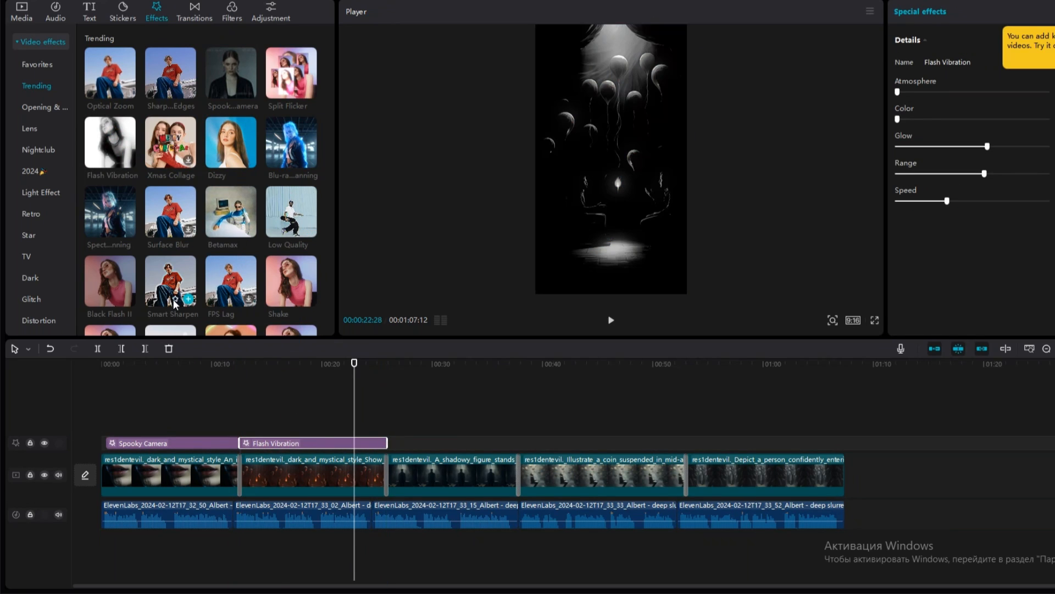
drag(297, 228, 415, 443)
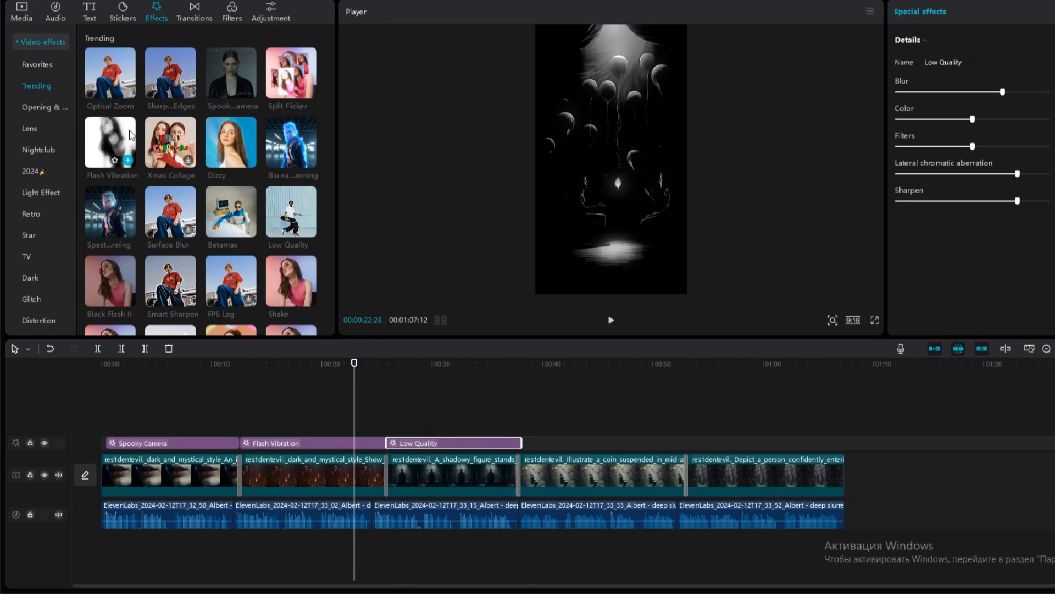
scroll(131, 134, down, 4)
drag(225, 206, 525, 444)
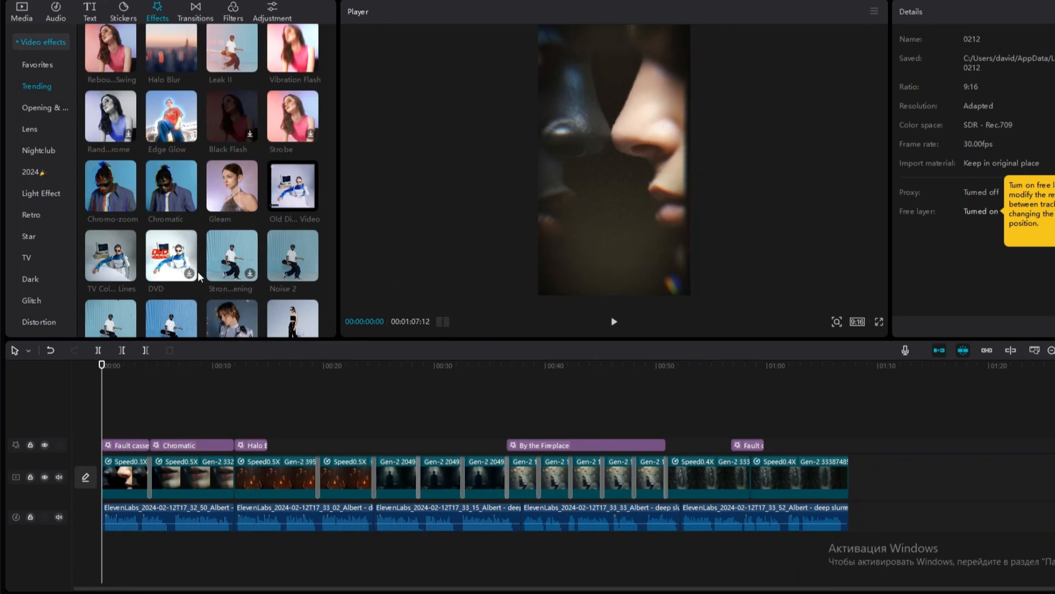
- Generate auto captions from the voiceover and display the first caption in the preview
click(89, 11)
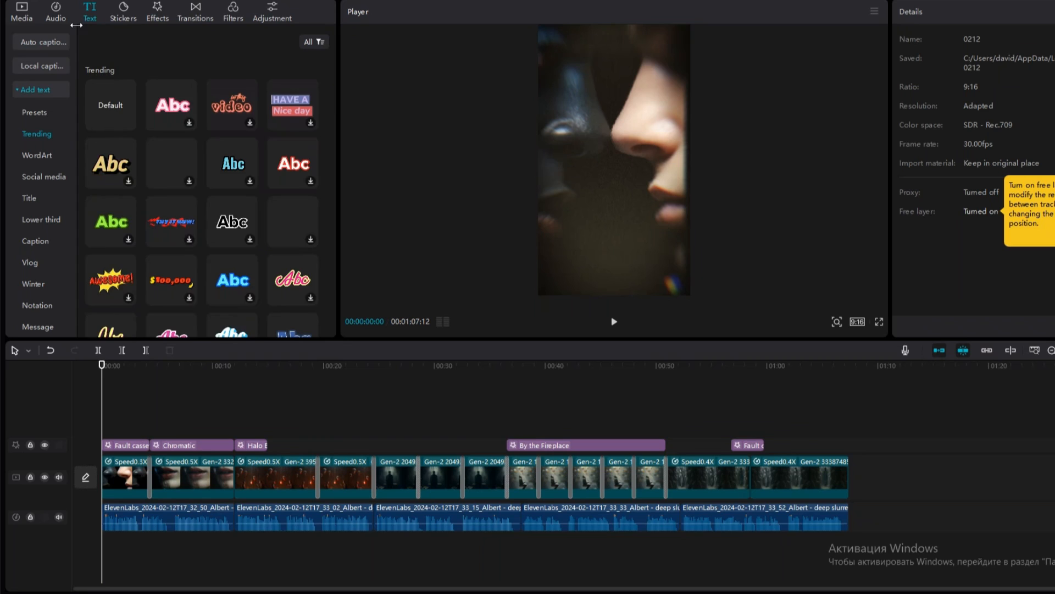
click(34, 43)
click(200, 242)
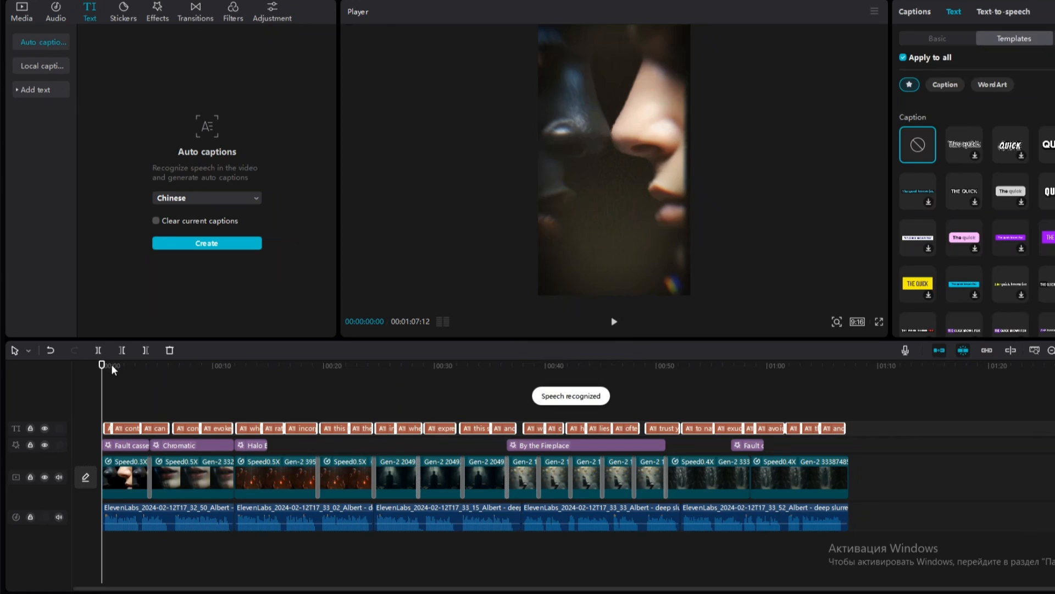
click(107, 366)
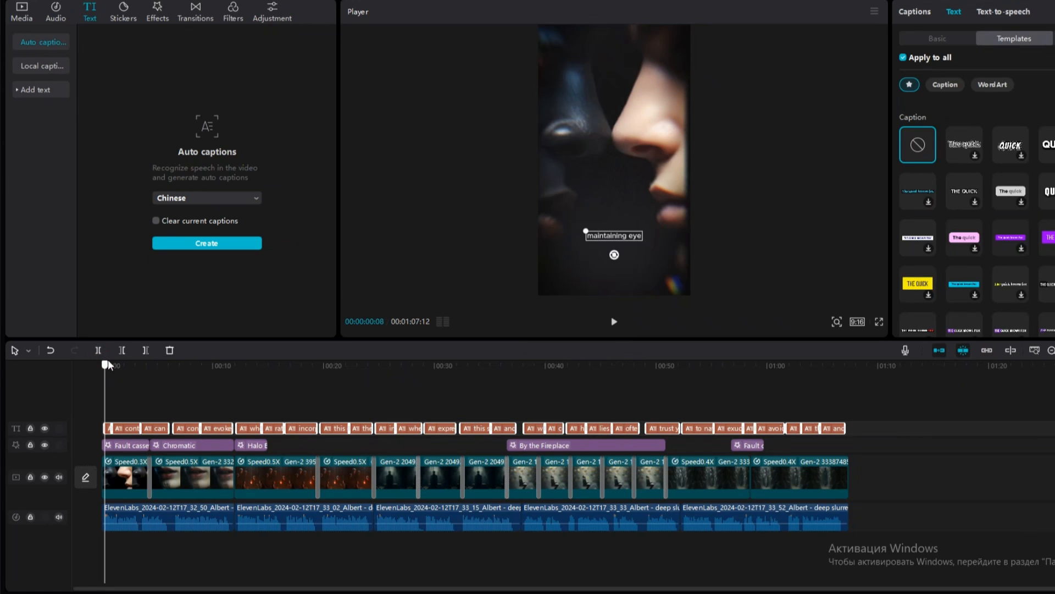
- Look over the caption templates and set the text color of all captions to light yellow
click(950, 86)
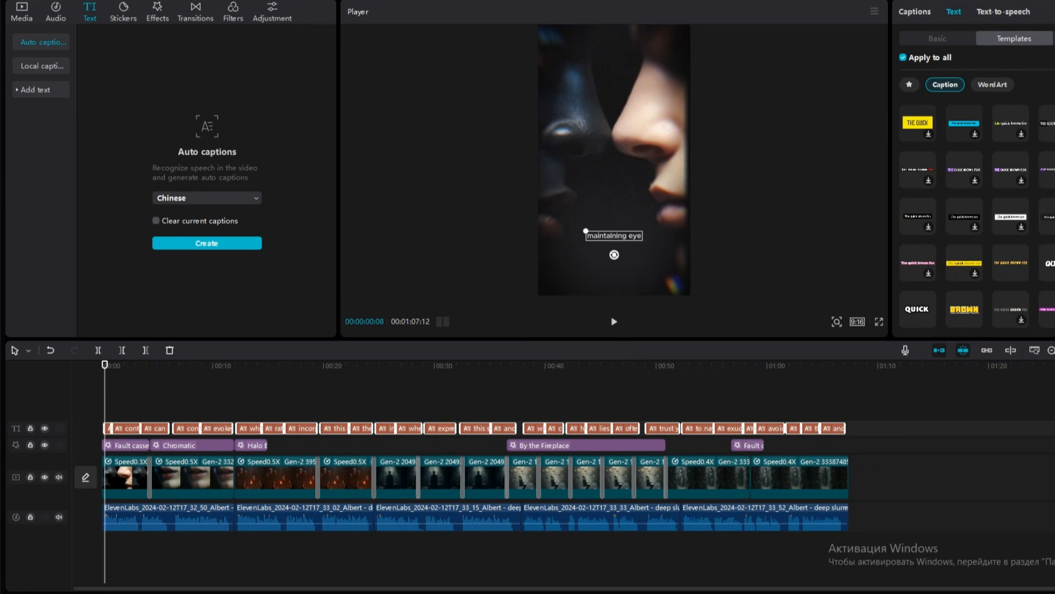
click(938, 38)
click(985, 187)
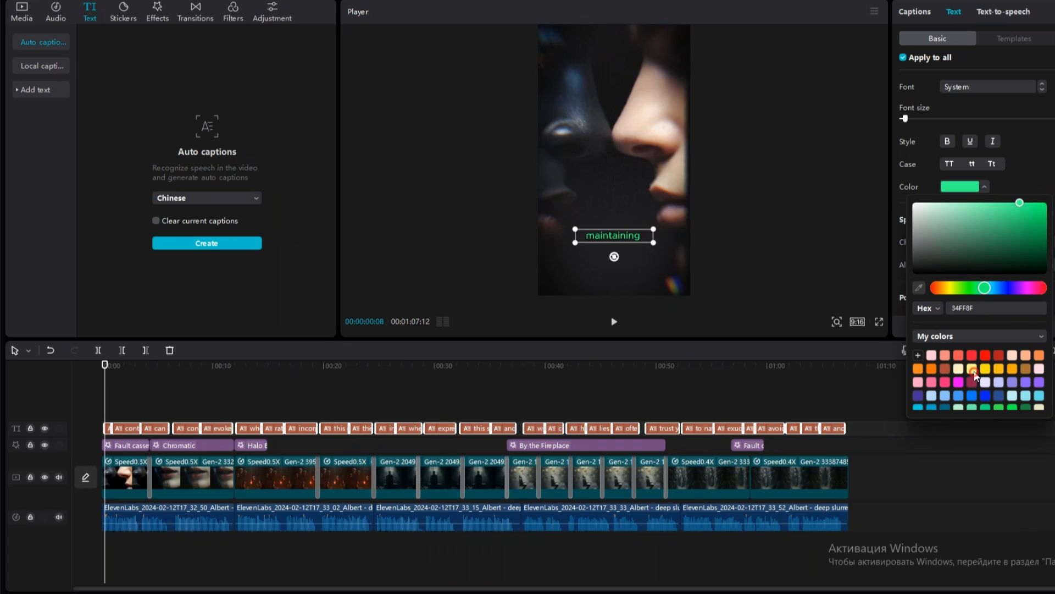
click(972, 370)
click(1021, 152)
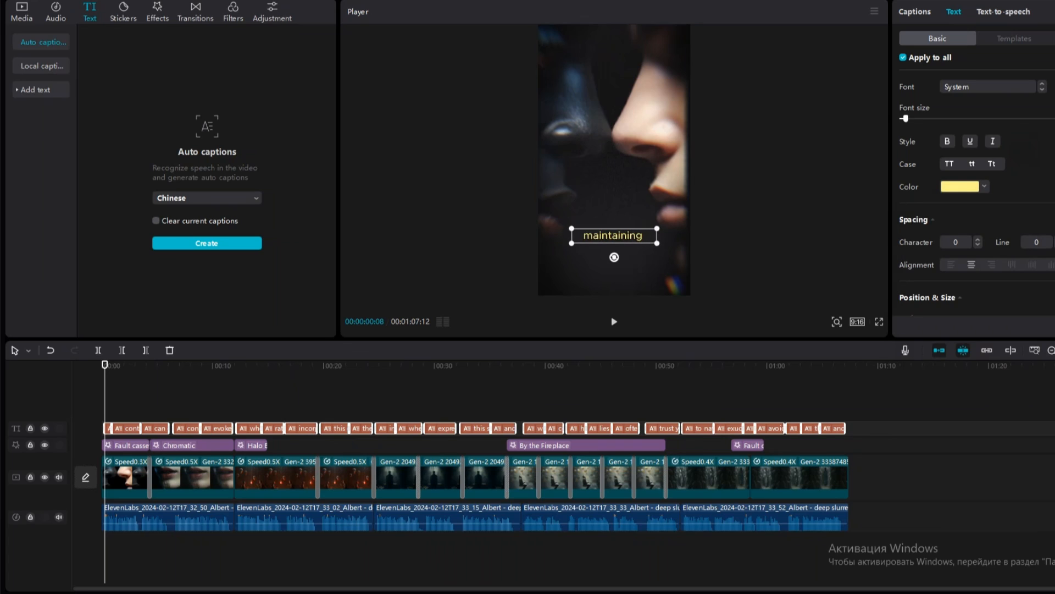
- Enlarge the captions, make them bold and center them near the lower edge of the video frame
click(1054, 118)
click(1054, 118)
drag(616, 240, 619, 272)
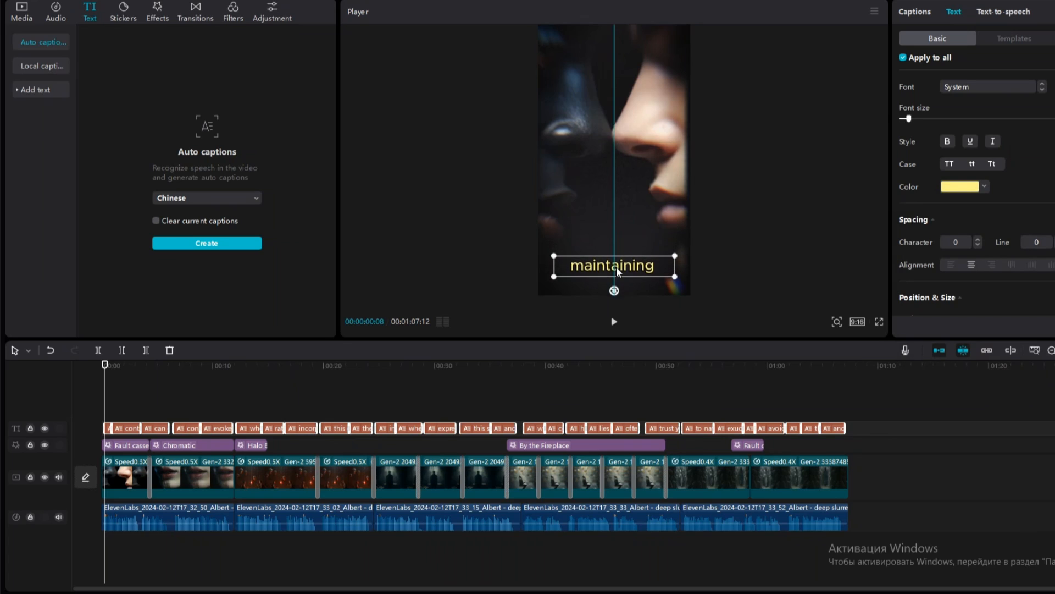
mouse_move(106, 368)
mouse_down()
mouse_move(160, 369)
mouse_move(111, 375)
mouse_up()
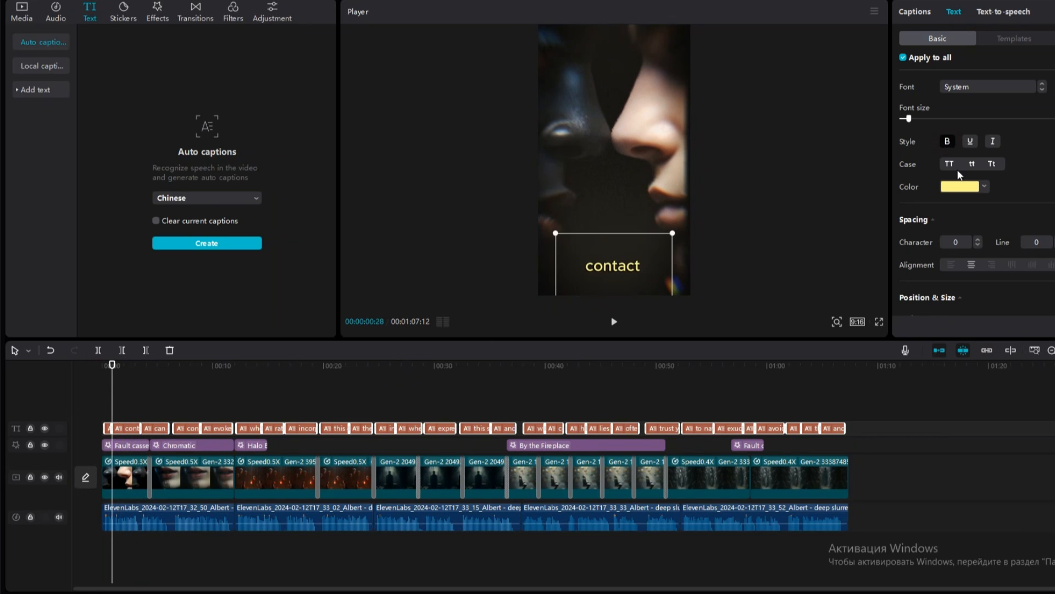
click(1054, 118)
click(1054, 118)
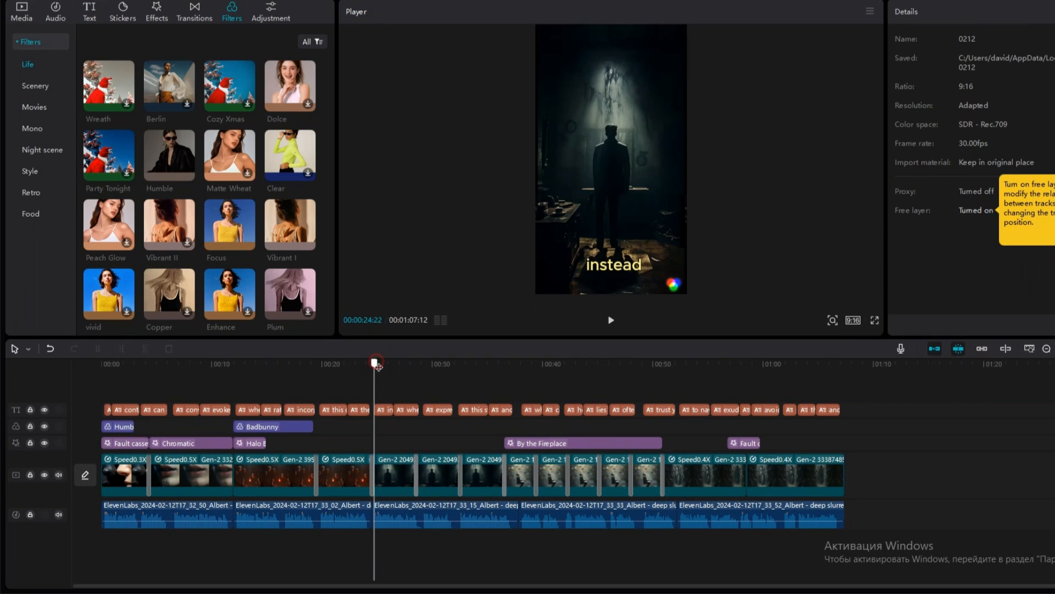
- Skim the edited video up to the coin scene and export it as a 1080P, 30fps HEVC mp4
drag(378, 366, 610, 377)
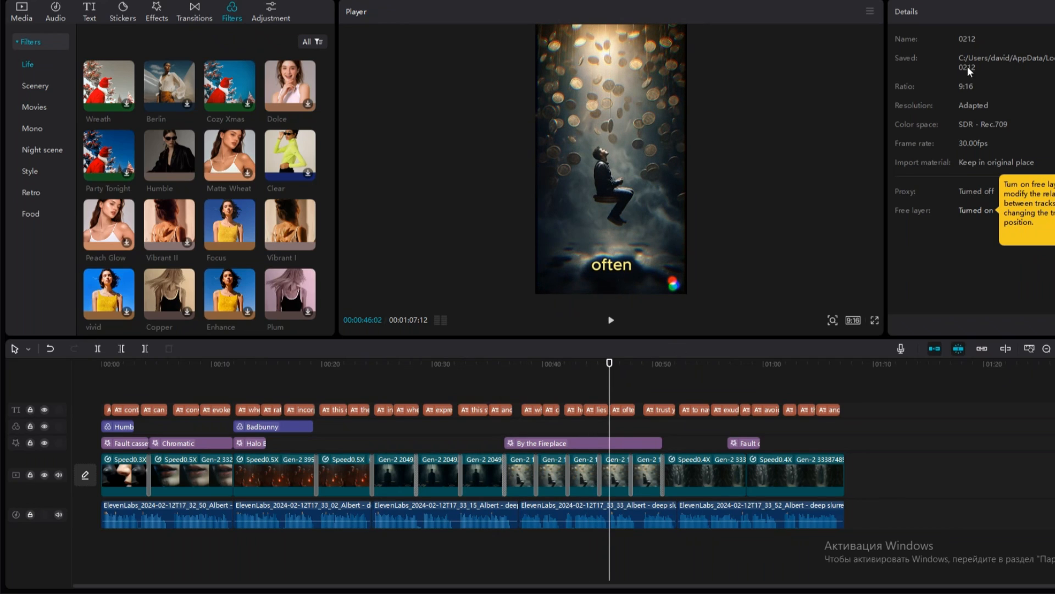
key(ctrl+e)
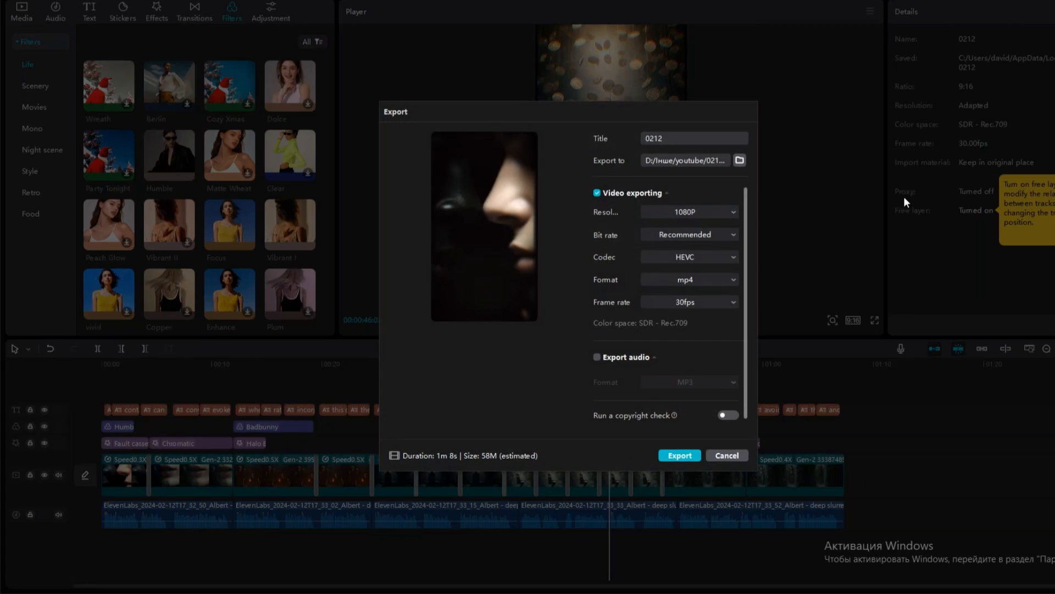
click(680, 456)
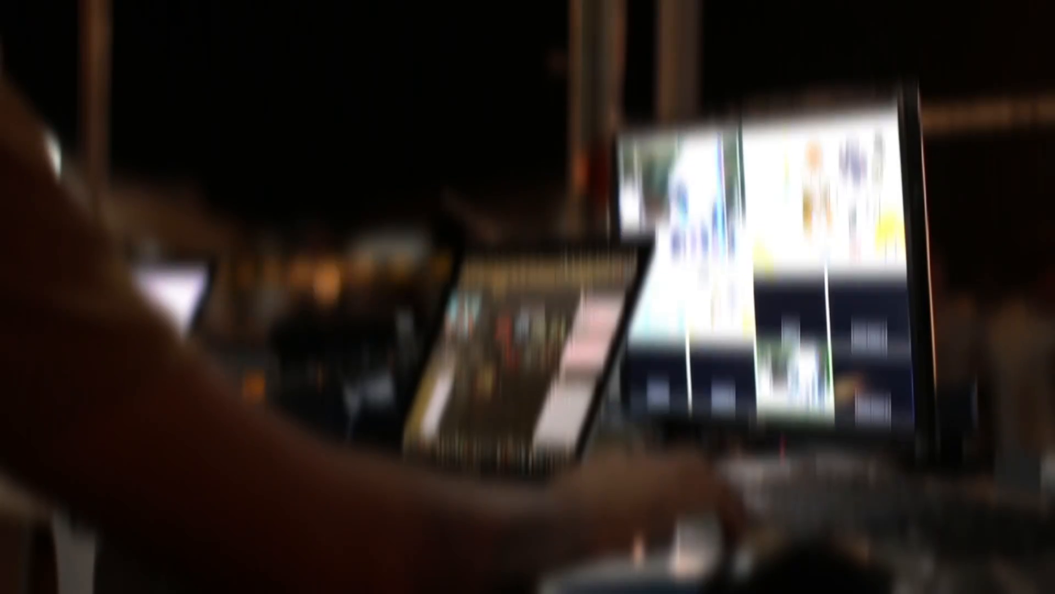